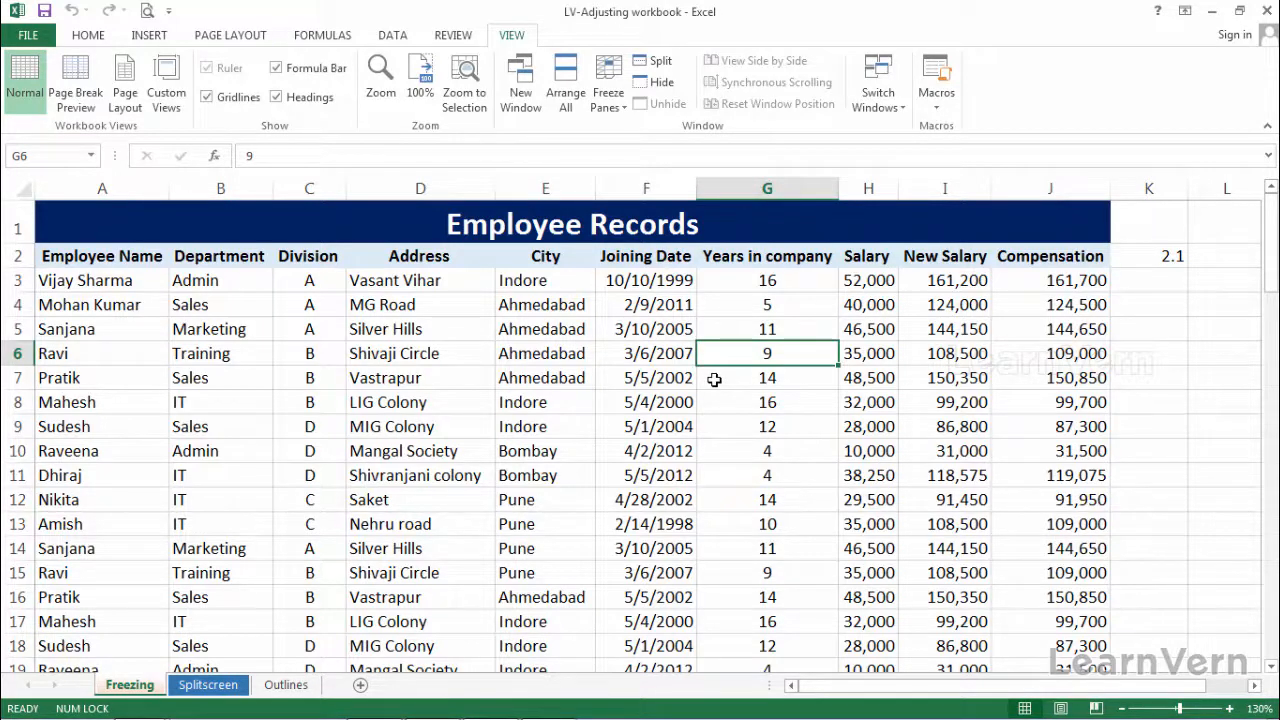
# - Examine the employee records down the Years in company column to row 34, then check that row's Salary and New Salary cells
pyautogui.press('Down')
pyautogui.press('Down')
pyautogui.press('Down')
pyautogui.press('Down')
pyautogui.press('Down')
pyautogui.press('Down')
pyautogui.press('Down')
pyautogui.press('Down')
pyautogui.press('Down')
pyautogui.press('Down')
pyautogui.press('Down')
pyautogui.press('Down')
pyautogui.press('Down')
pyautogui.press('Down')
pyautogui.press('Down')
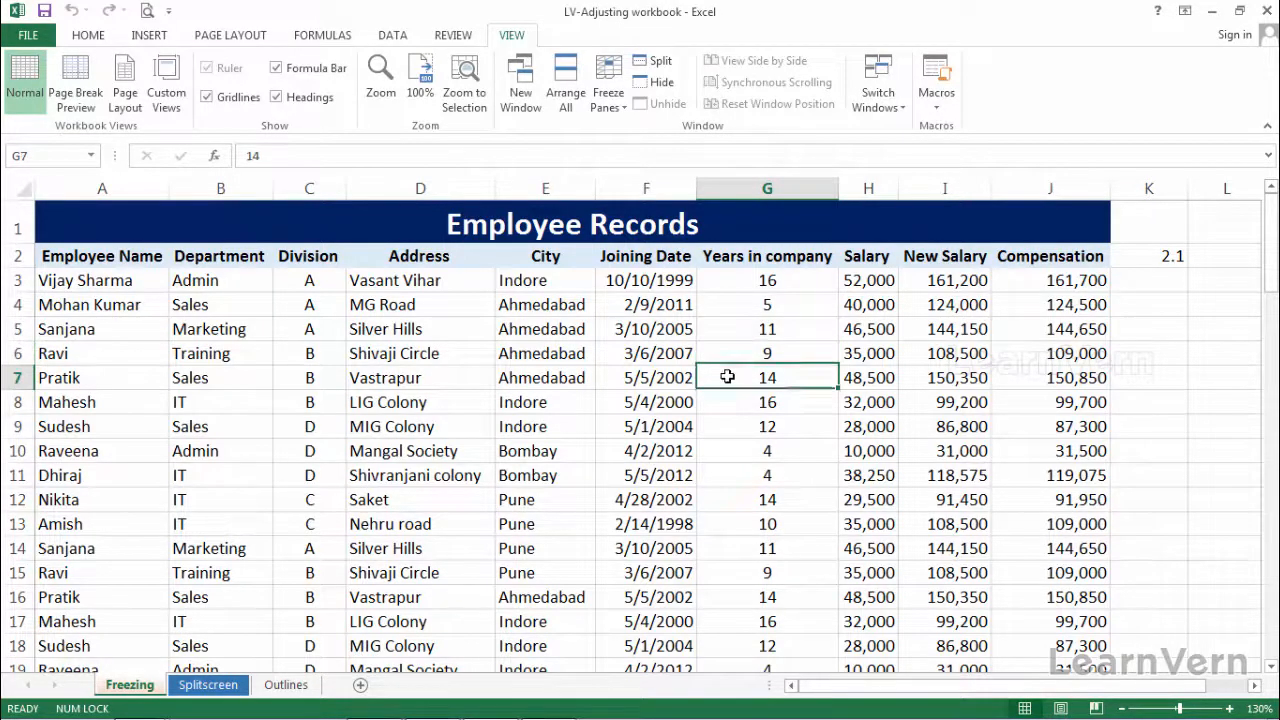
pyautogui.press('Down')
pyautogui.press('Down')
pyautogui.press('Down')
pyautogui.press('Down')
pyautogui.press('Down')
pyautogui.press('Down')
pyautogui.press('Down')
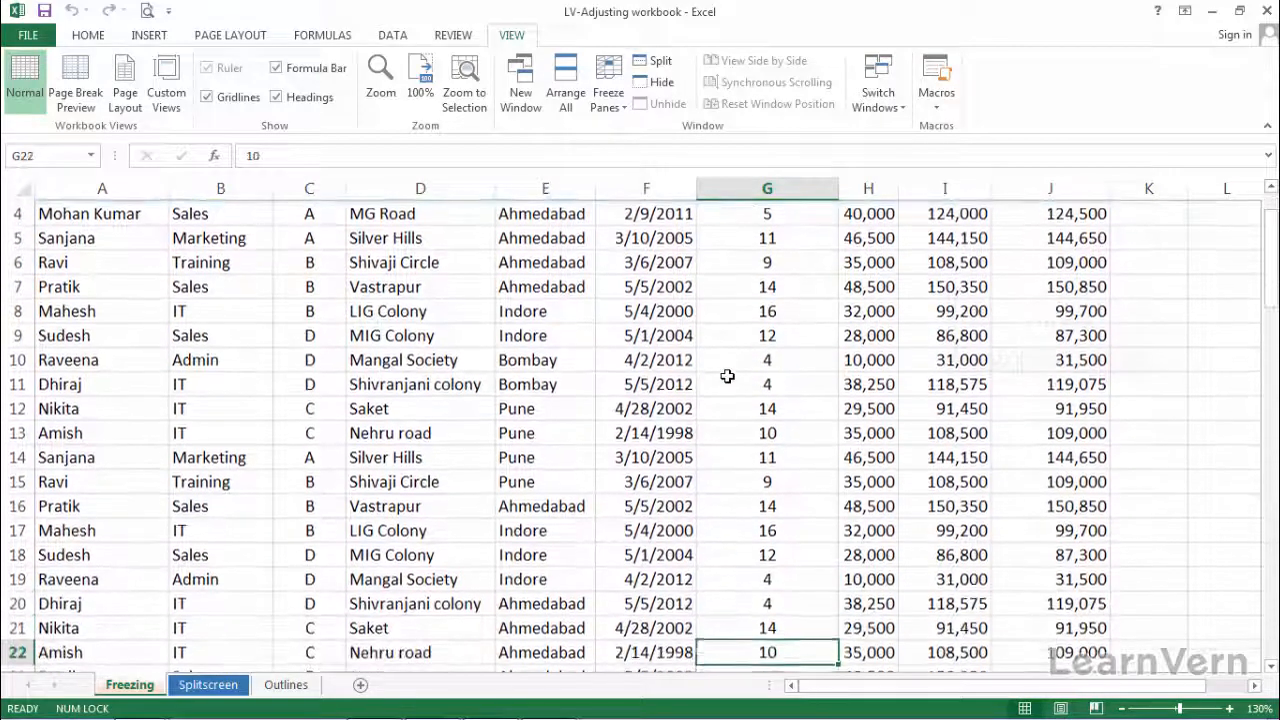
pyautogui.press('Down')
pyautogui.press('Down')
pyautogui.press('Down')
pyautogui.press('Down')
pyautogui.press('Down')
pyautogui.press('Down')
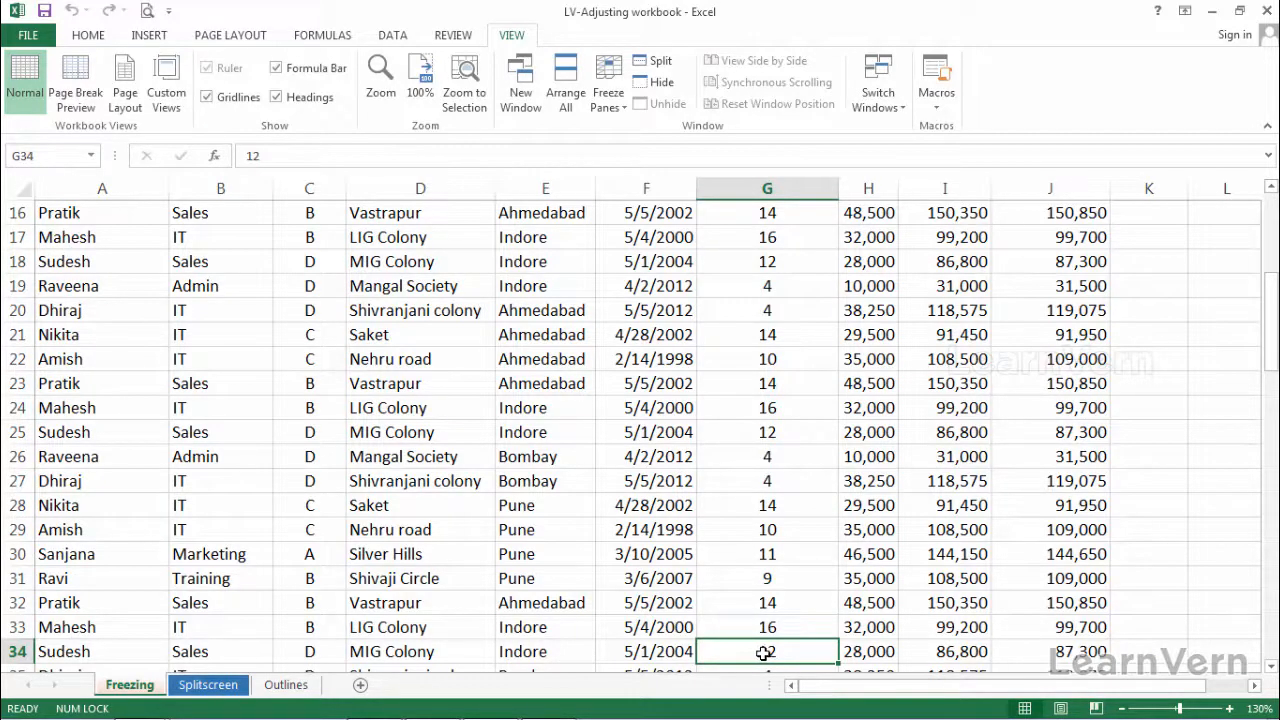
pyautogui.click(888, 647)
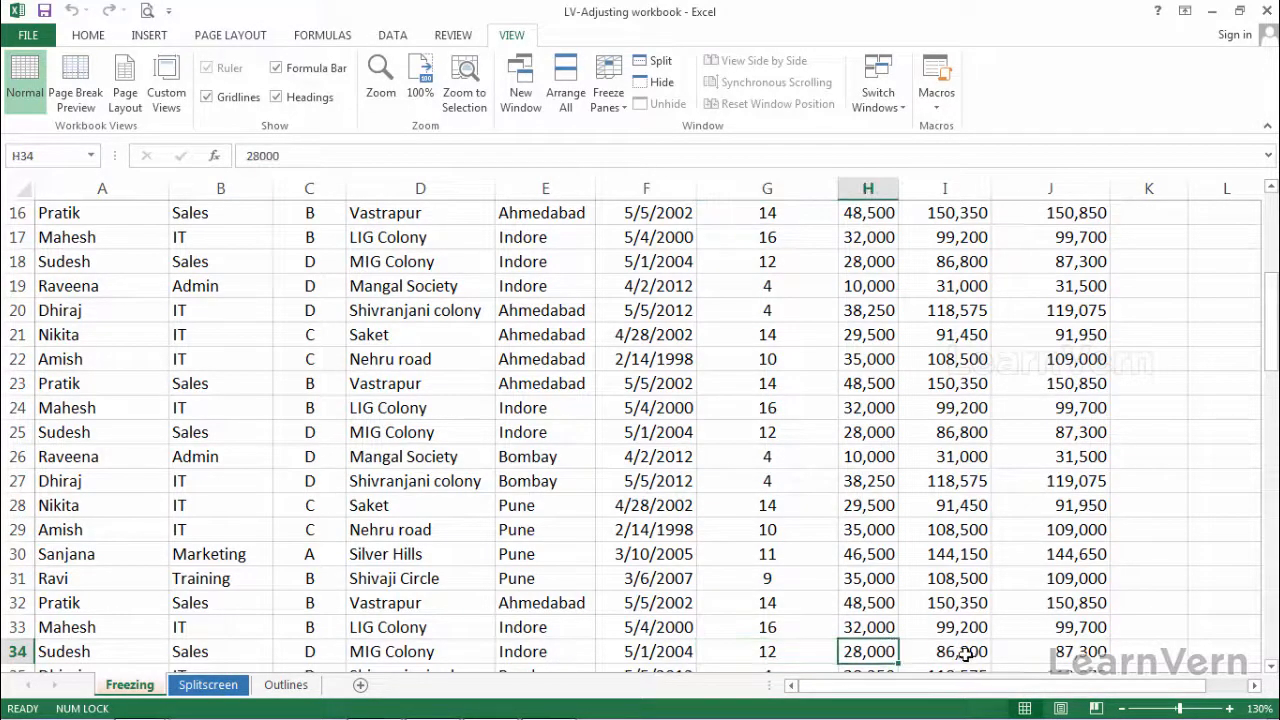
pyautogui.click(965, 655)
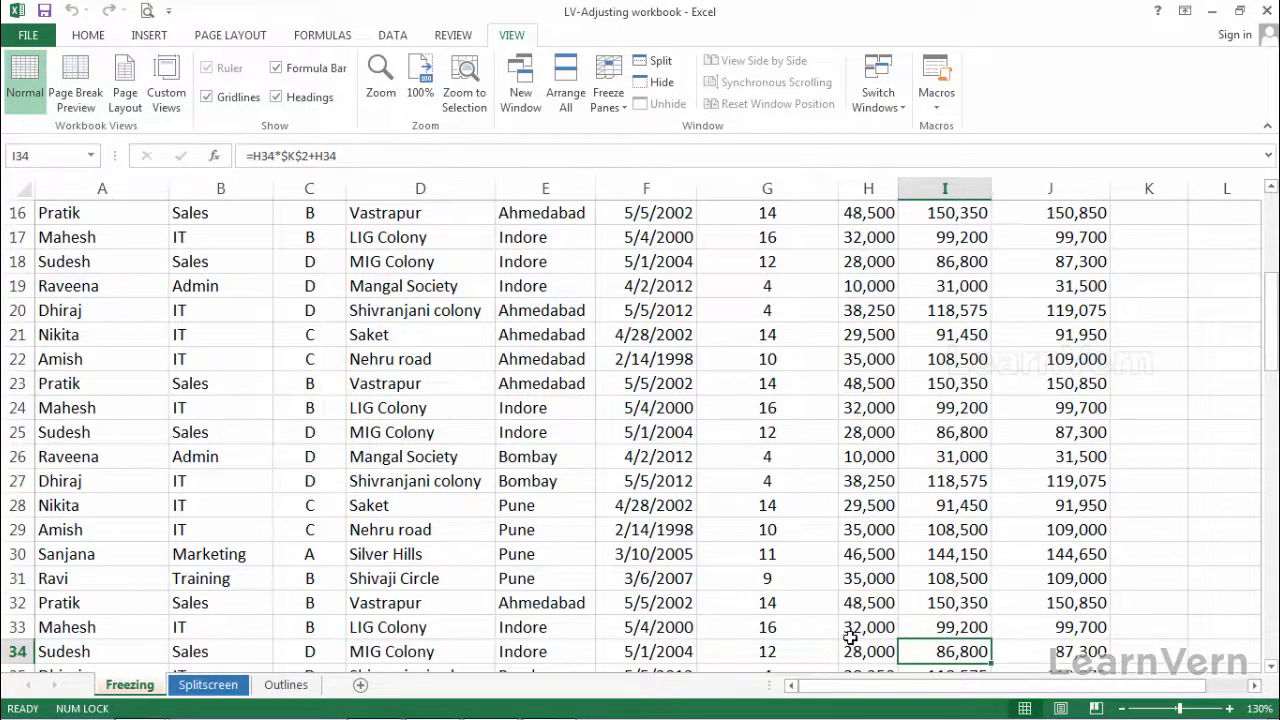
# - Freeze the worksheet's top row and check that it holds while moving through the employee records
pyautogui.scroll(5, 851, 634)
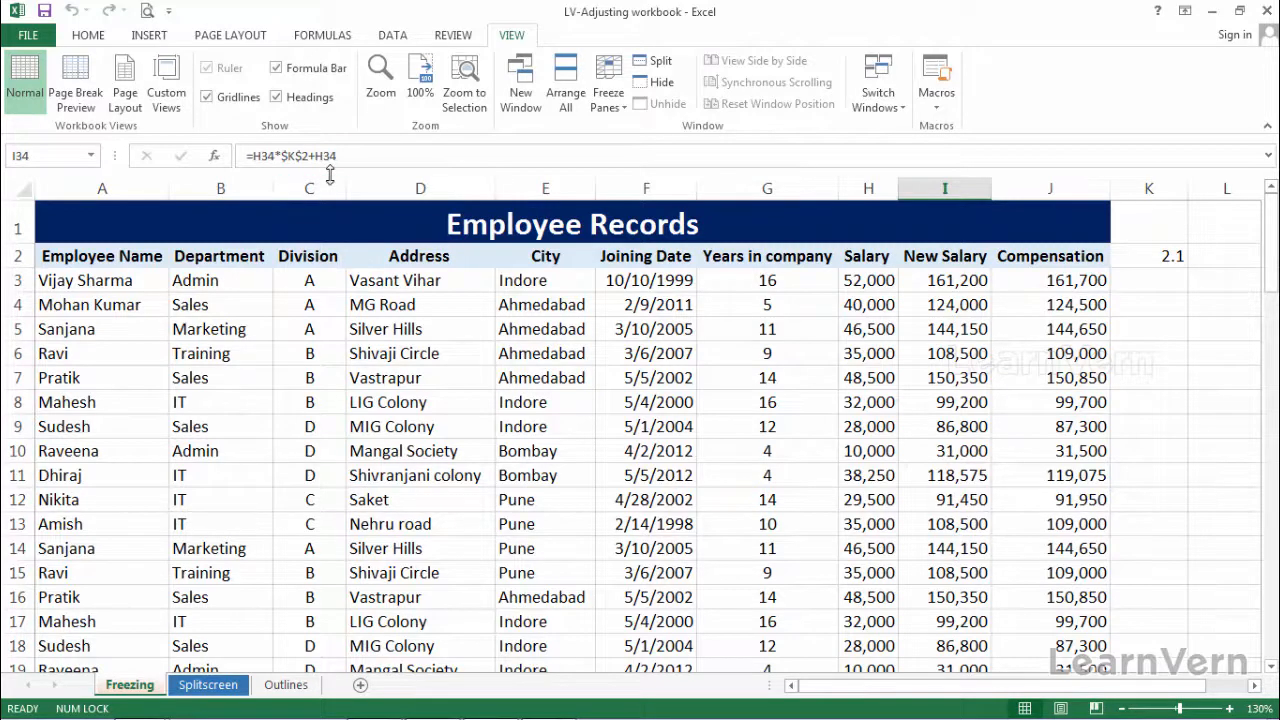
pyautogui.click(616, 92)
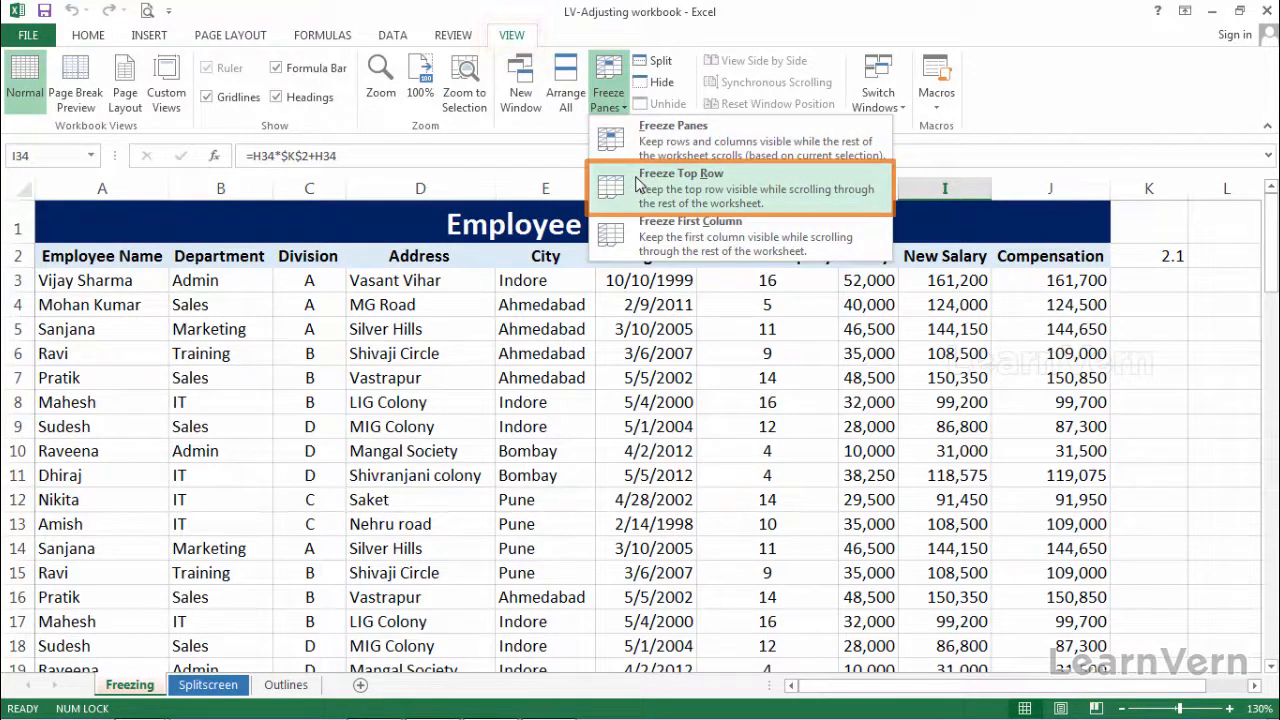
pyautogui.click(637, 181)
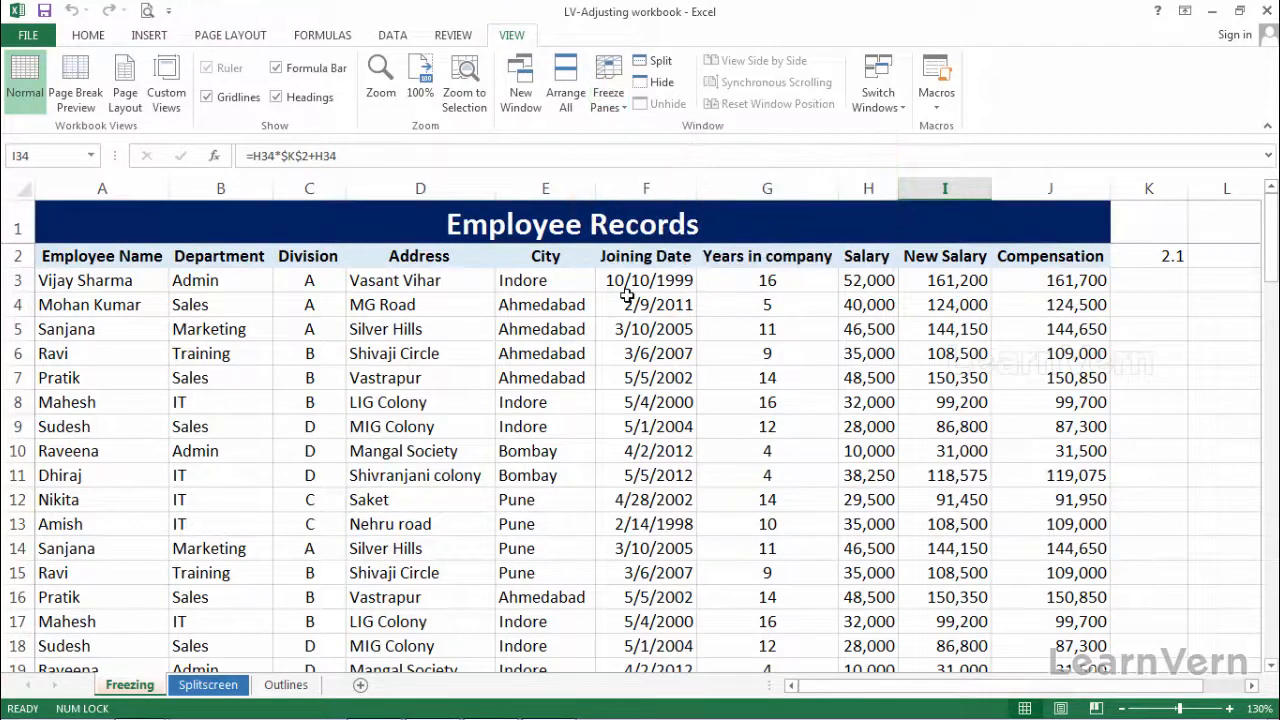
pyautogui.scroll(-5, 627, 293)
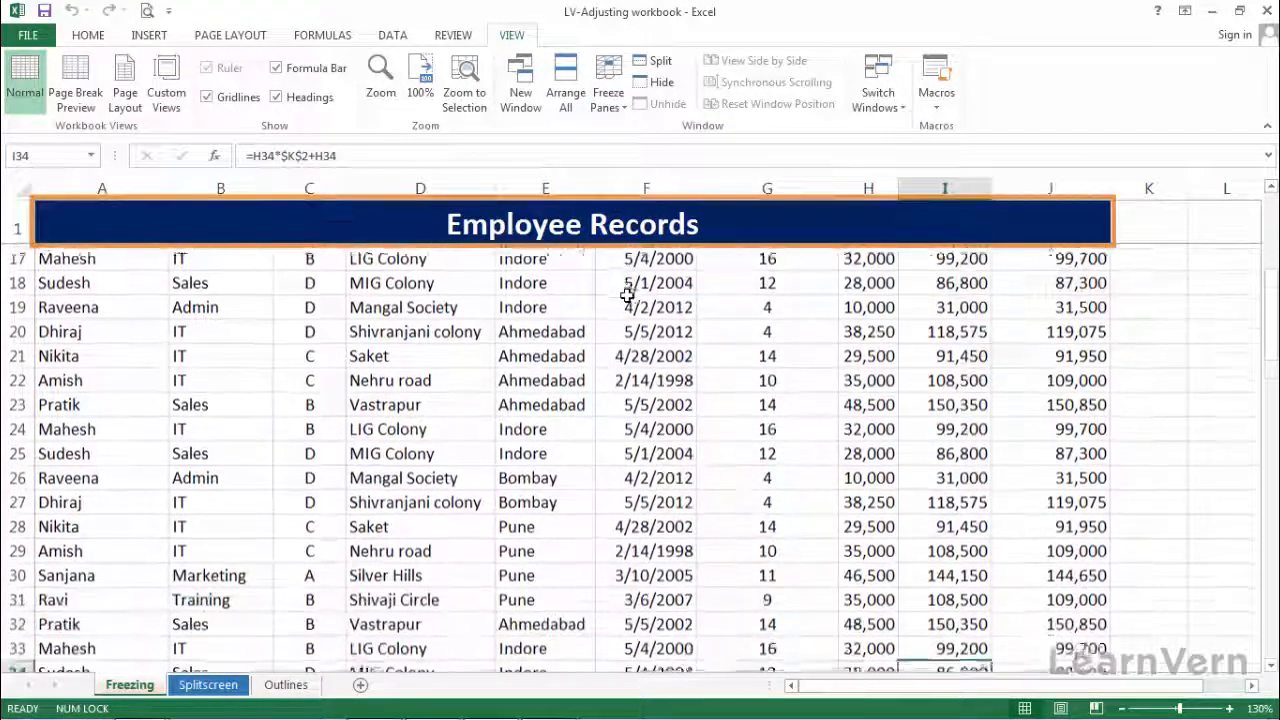
pyautogui.scroll(-5, 627, 293)
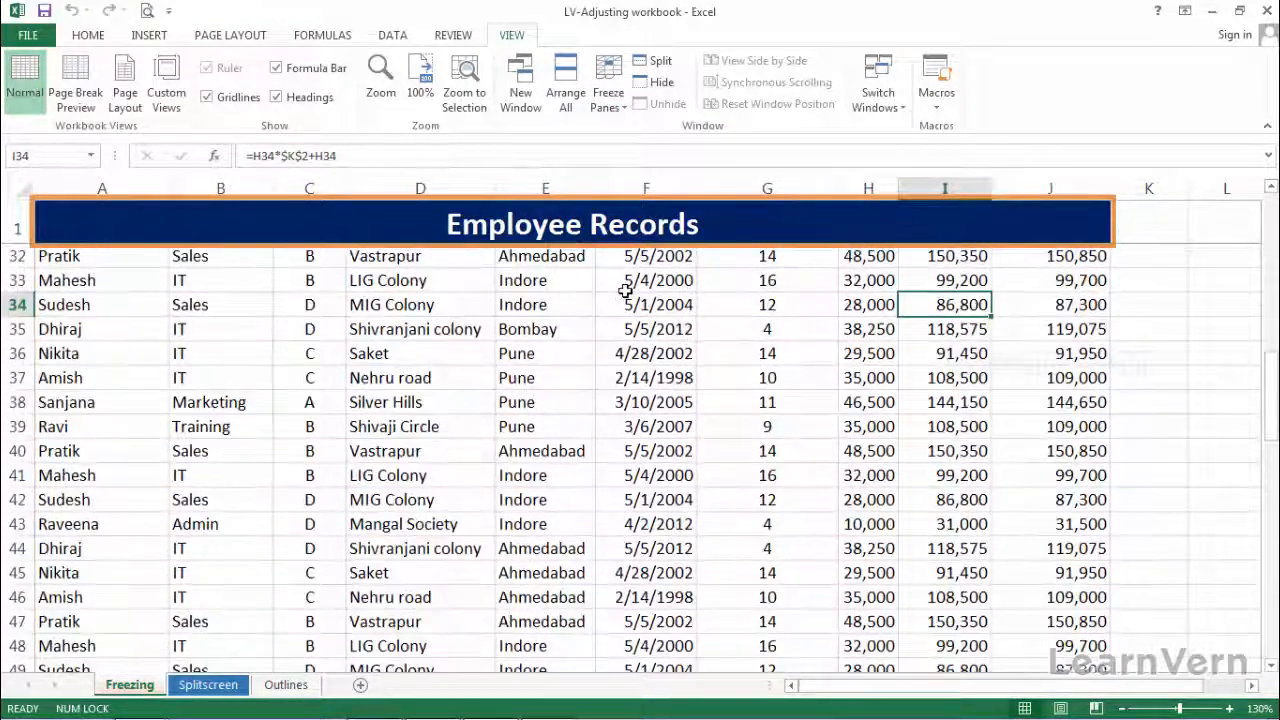
pyautogui.scroll(-1, 625, 291)
pyautogui.scroll(3, 624, 290)
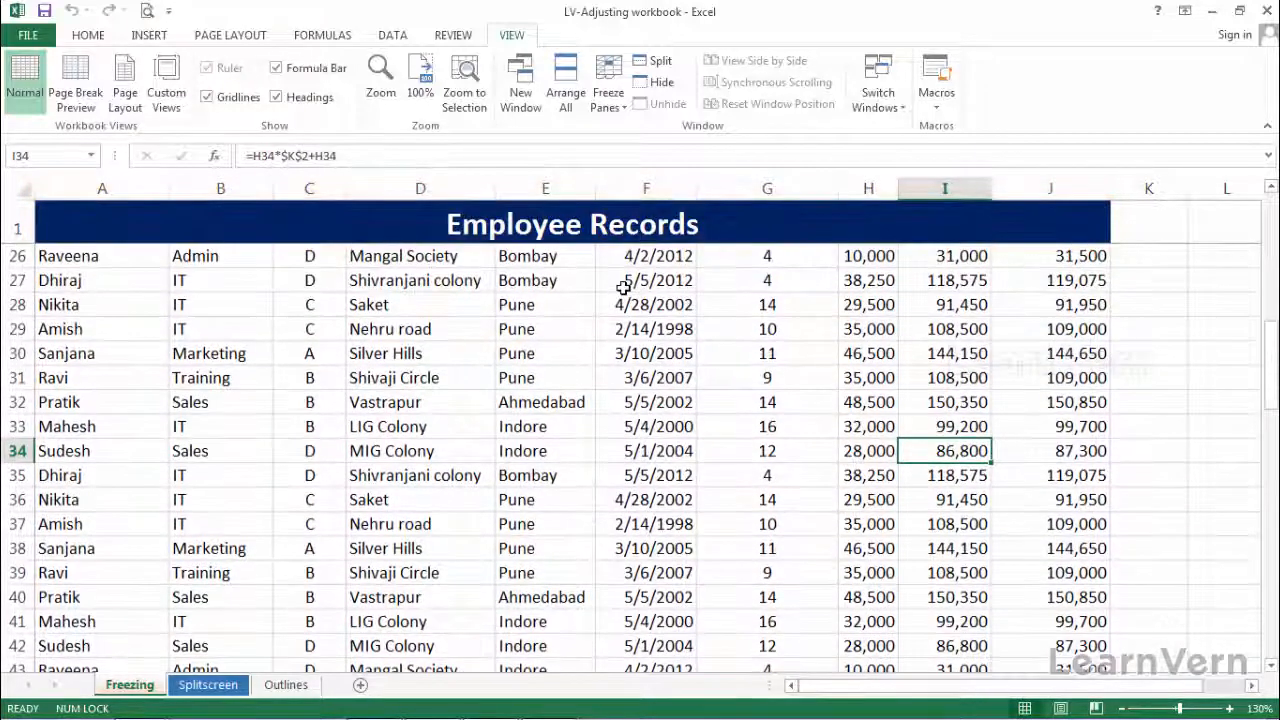
pyautogui.scroll(8, 623, 288)
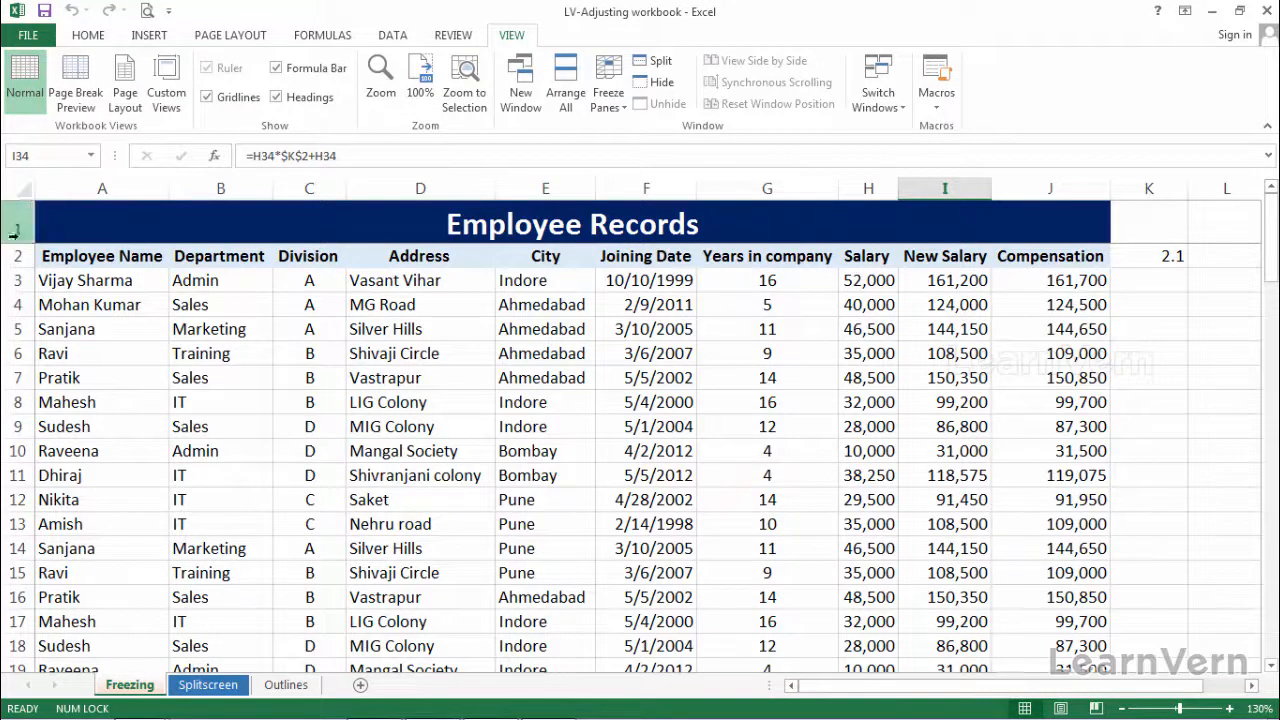
# - Delete the entire Employee Records title row above the column headings
pyautogui.moveTo(49, 251); pyautogui.dragTo(312, 258)
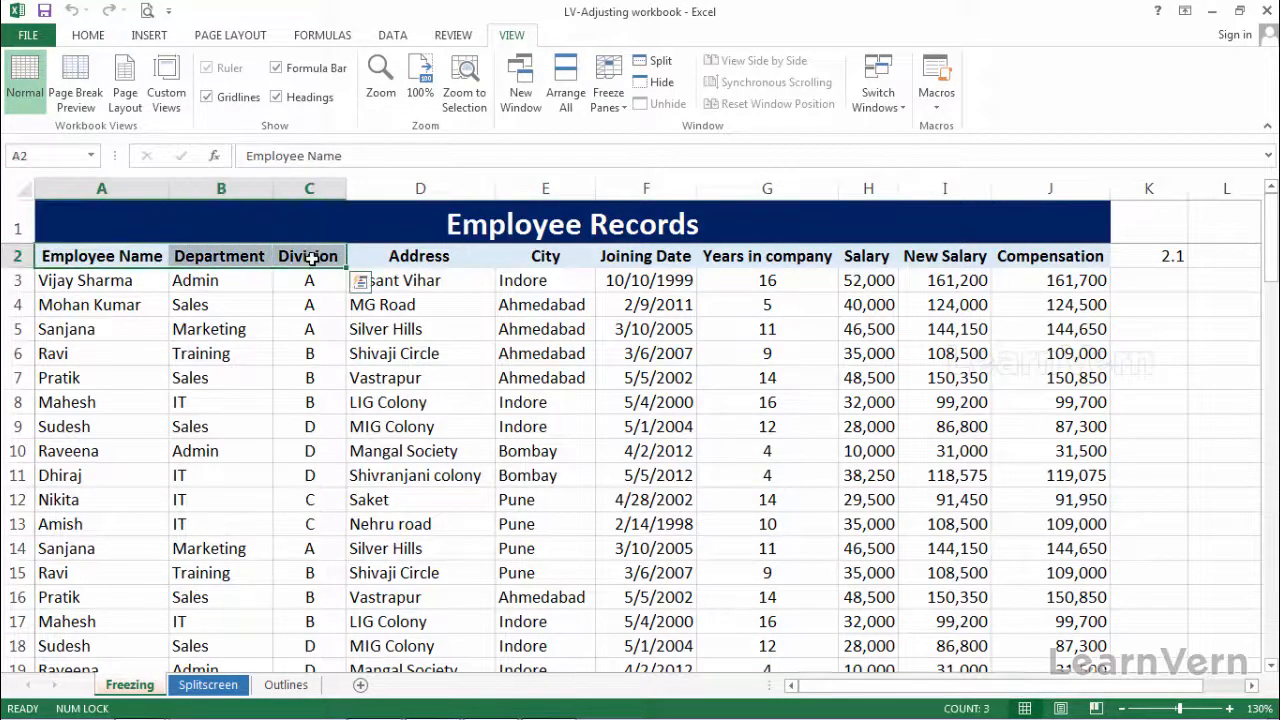
pyautogui.click(328, 303)
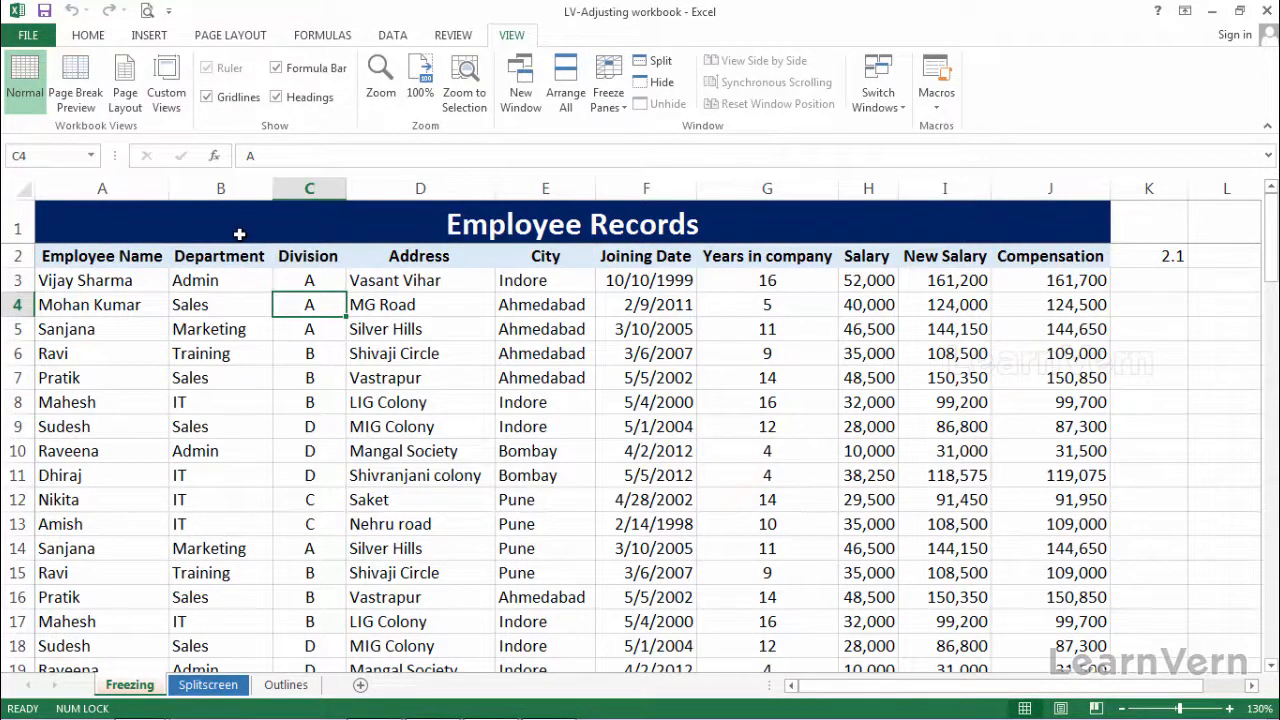
pyautogui.click(75, 218)
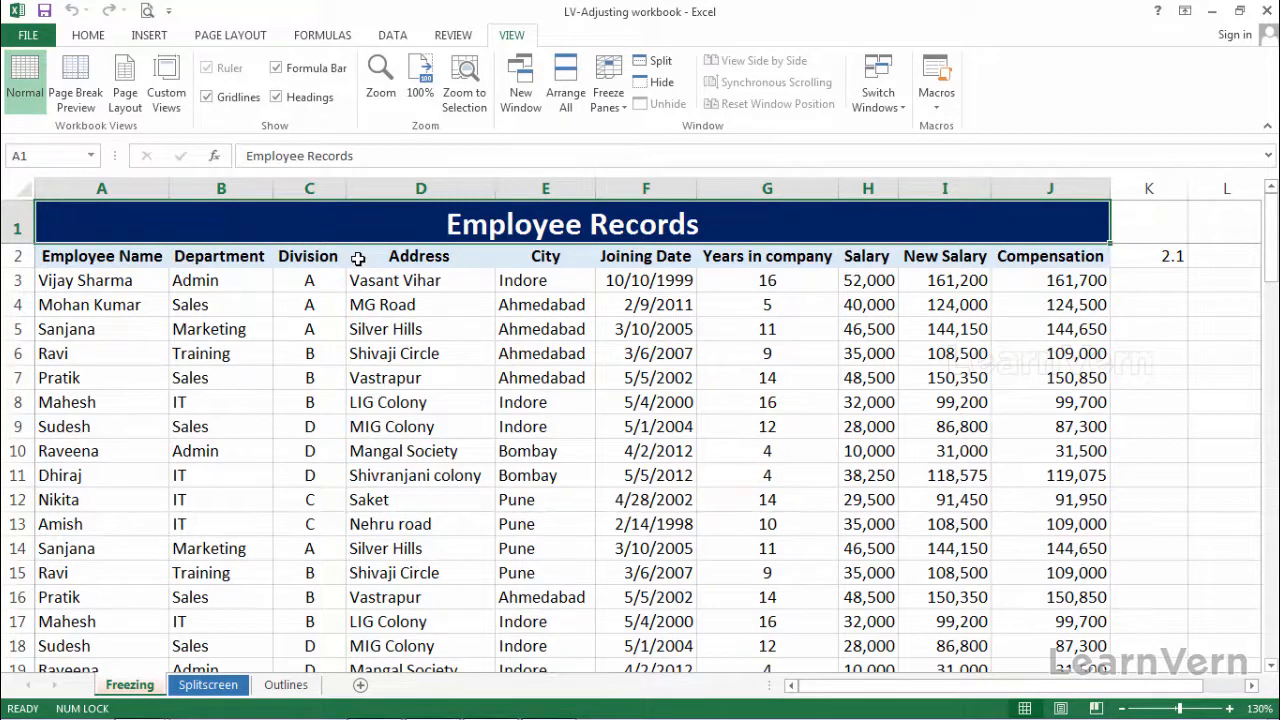
pyautogui.click(17, 228)
pyautogui.rightClick(17, 228)
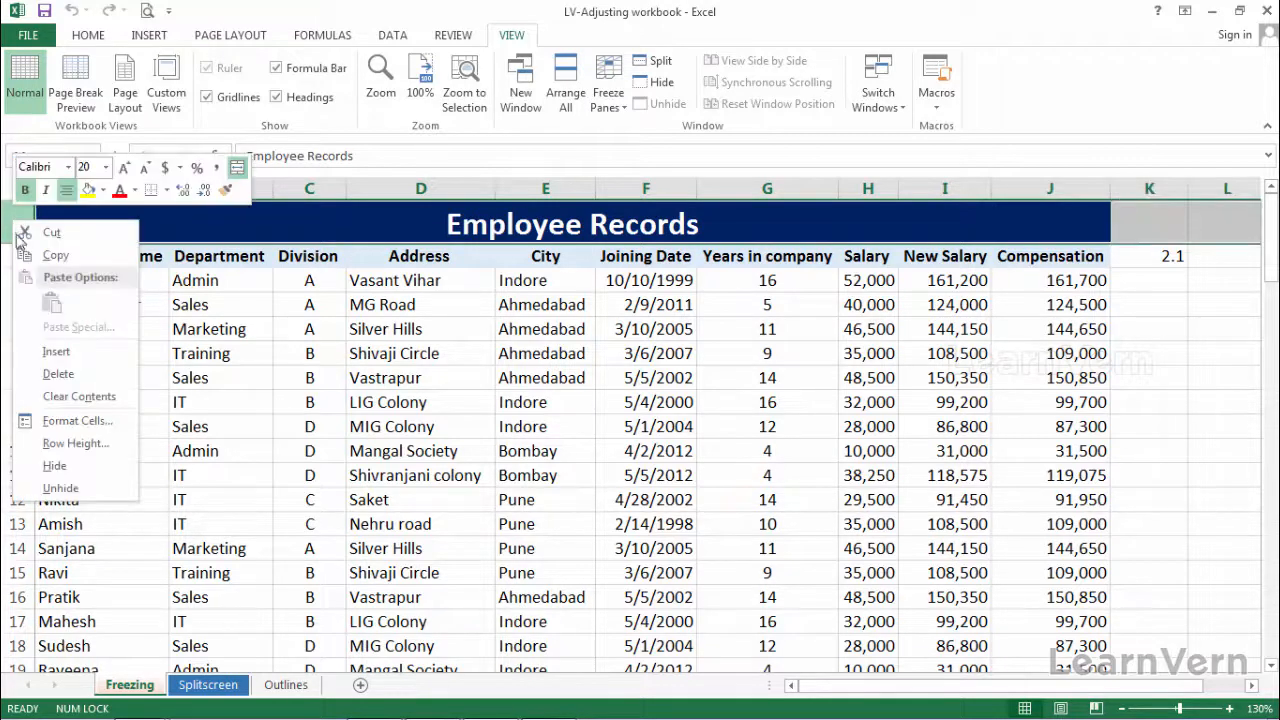
pyautogui.click(72, 373)
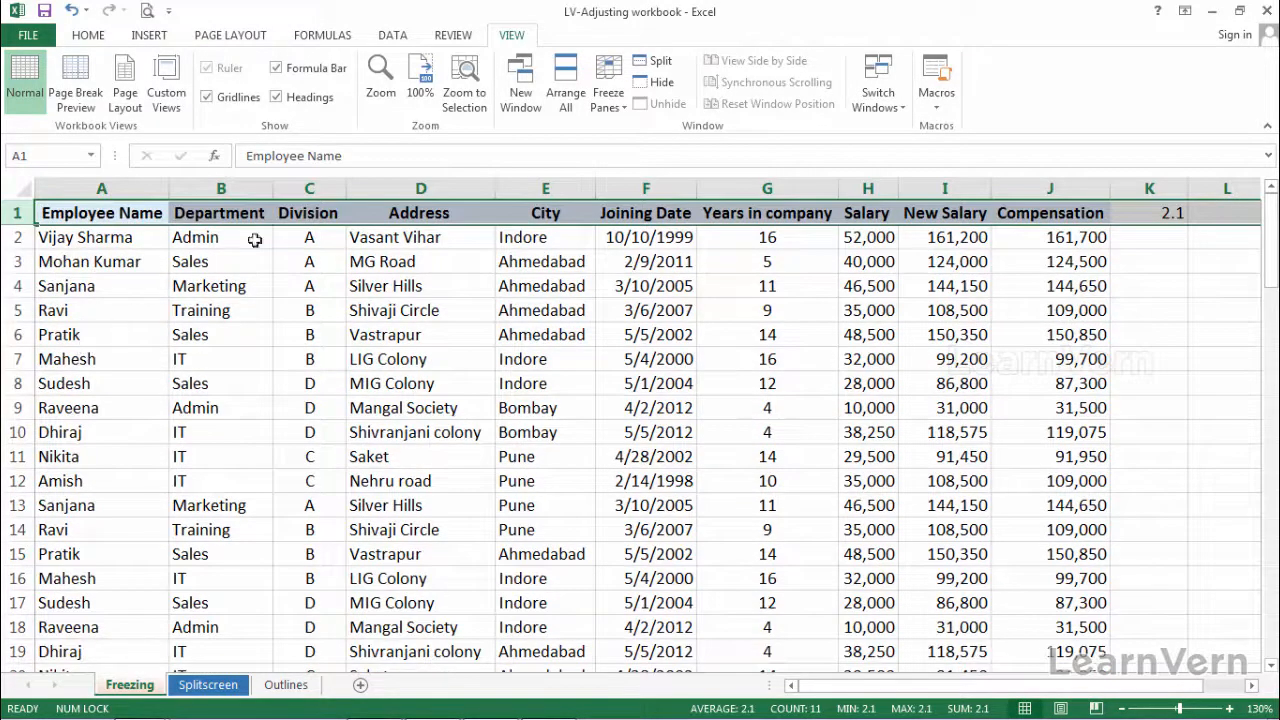
# - Examine the records through row 88 against the frozen column headings, checking the Salary and New Salary cells in row 57
pyautogui.scroll(-2, 483, 261)
pyautogui.scroll(2, 483, 257)
pyautogui.scroll(-5, 694, 240)
pyautogui.scroll(-8, 694, 240)
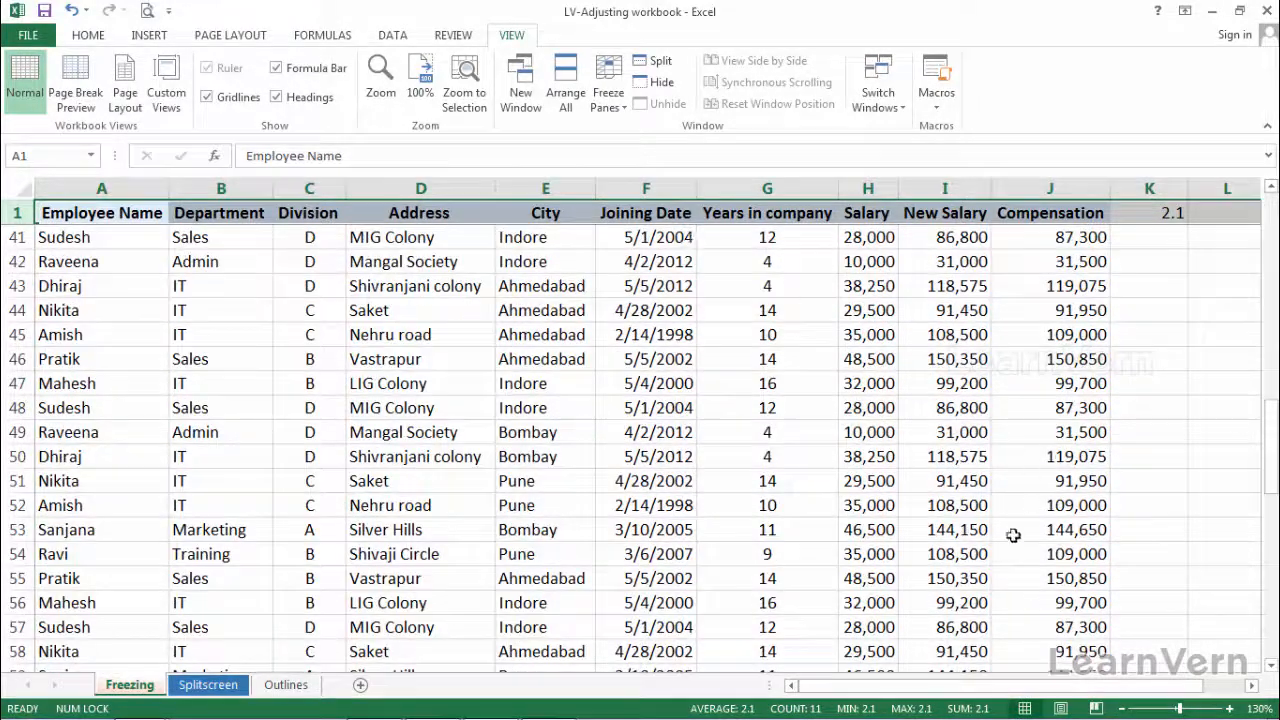
pyautogui.click(888, 628)
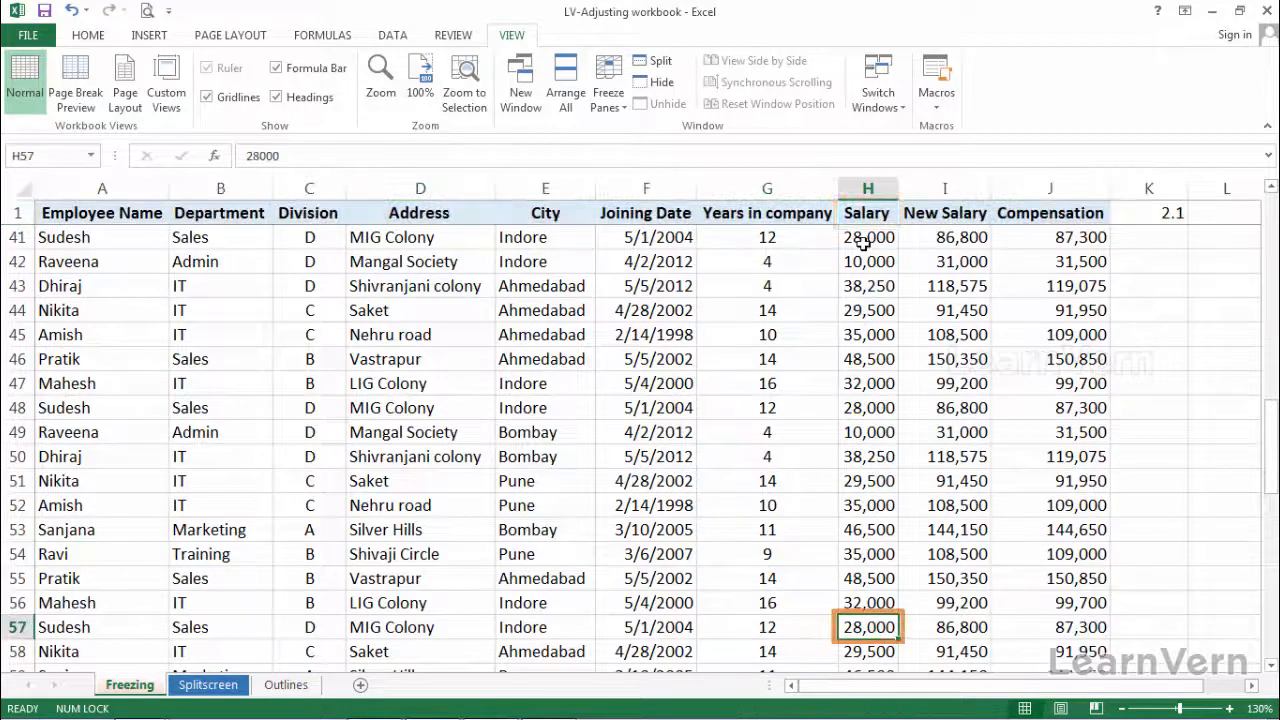
pyautogui.click(943, 629)
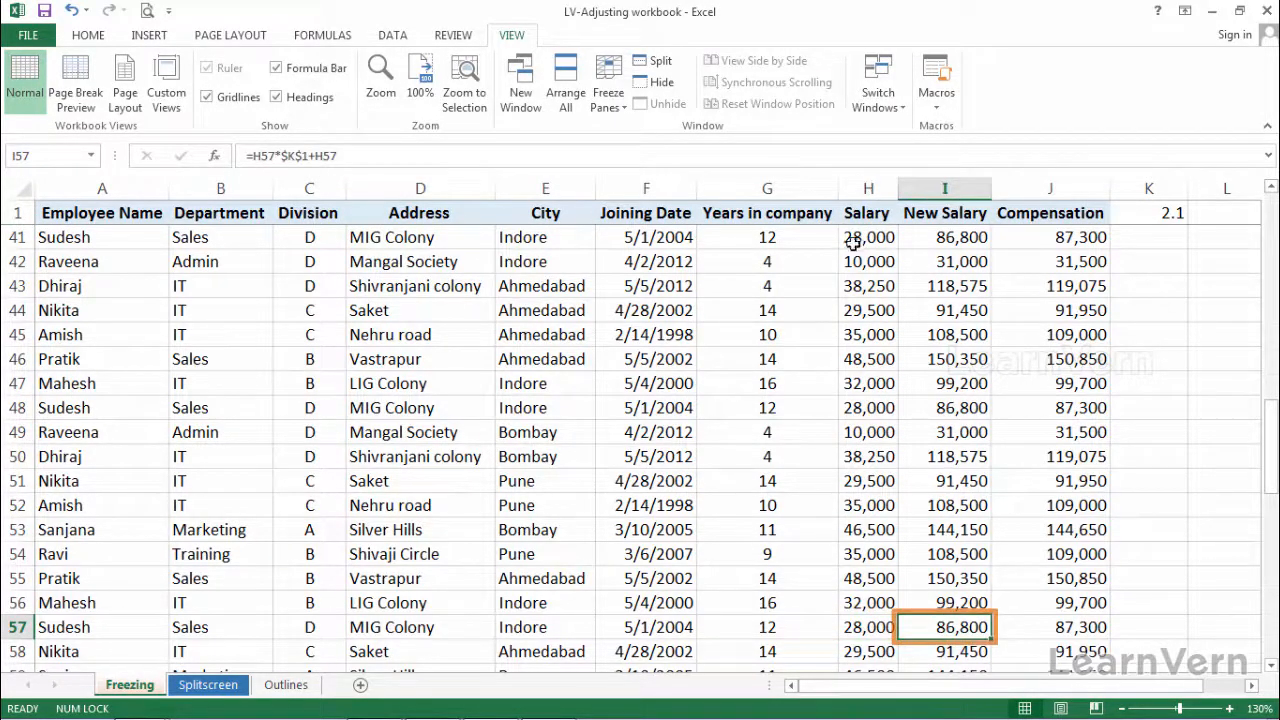
pyautogui.scroll(-3, 788, 334)
pyautogui.scroll(-5, 788, 334)
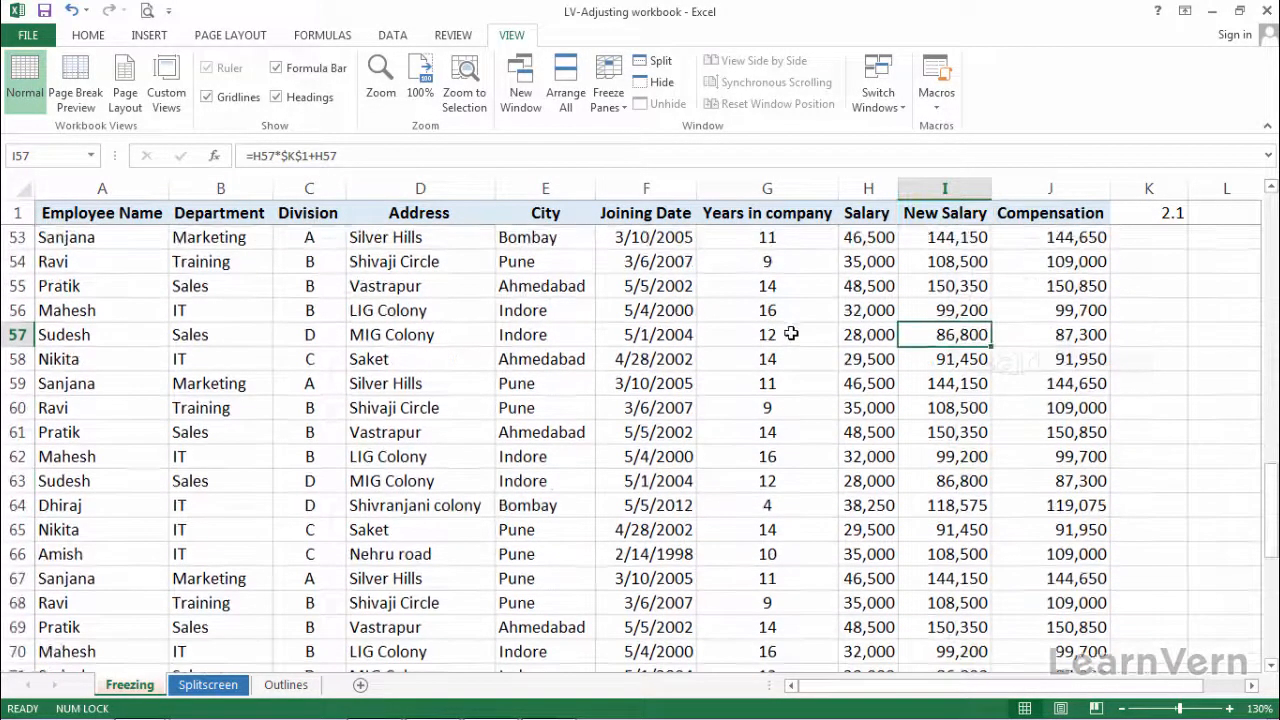
pyautogui.scroll(-3, 790, 333)
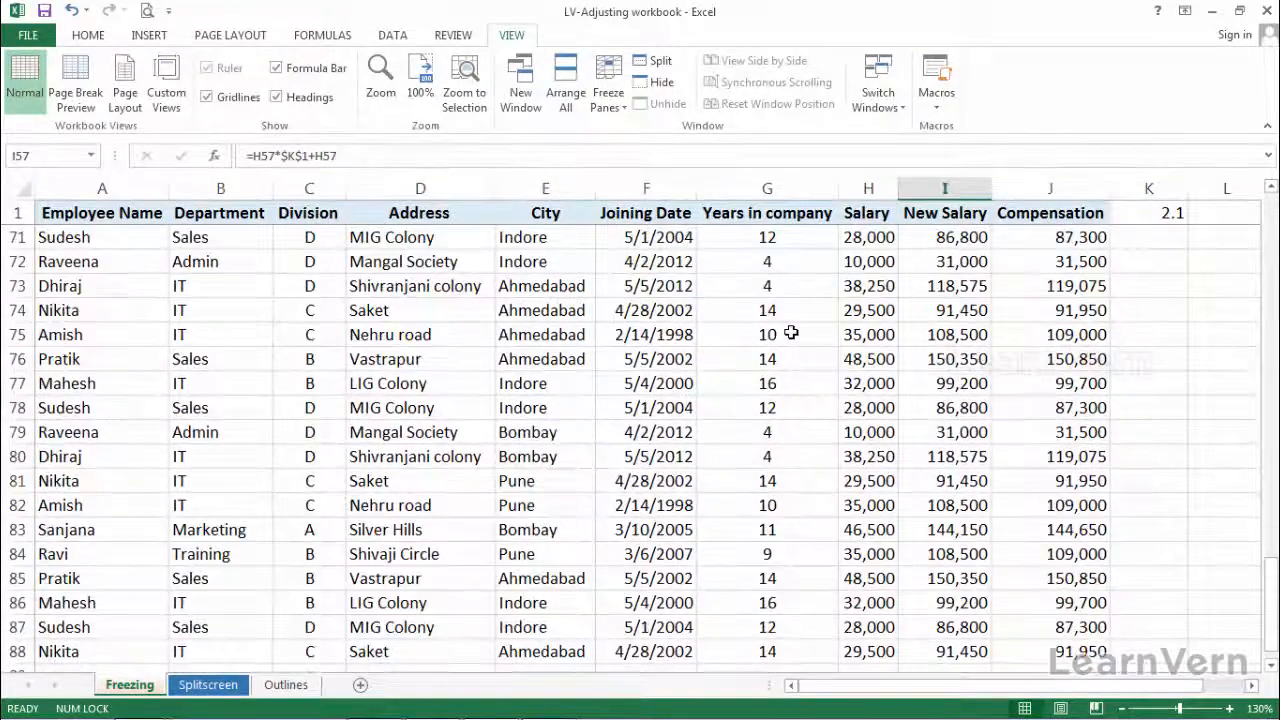
pyautogui.scroll(6, 790, 330)
pyautogui.scroll(8, 789, 327)
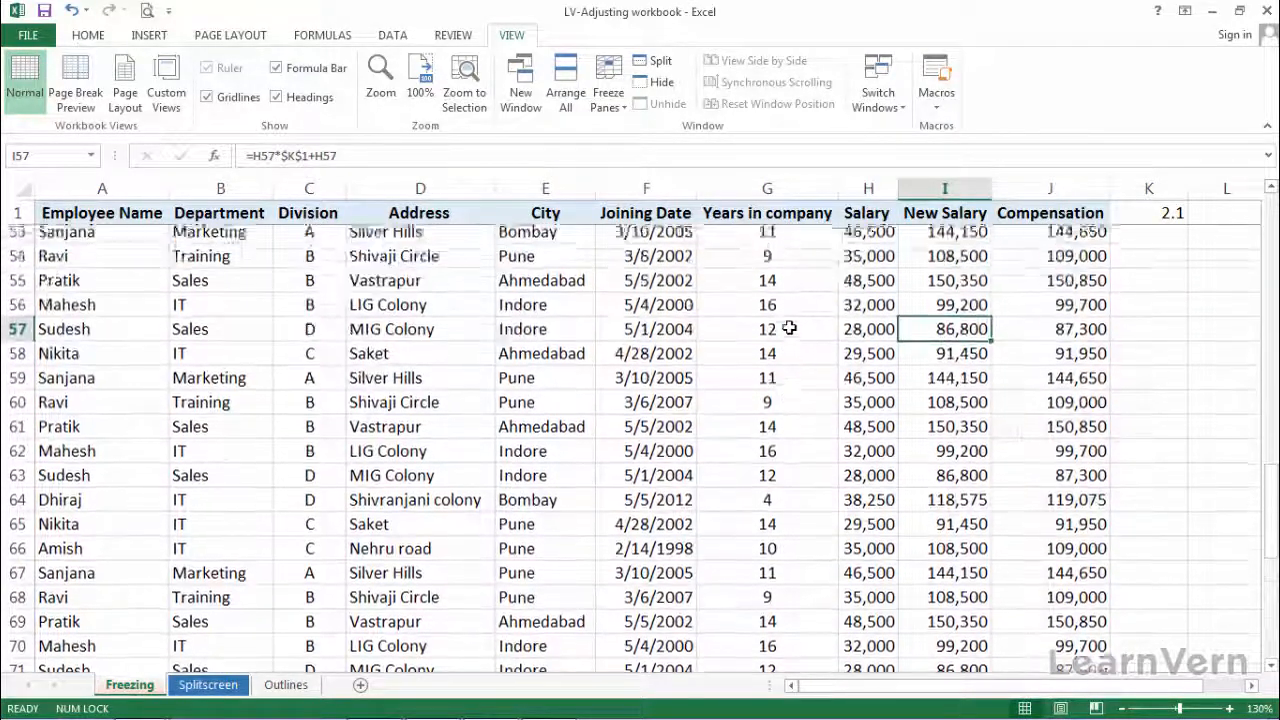
pyautogui.scroll(10, 787, 320)
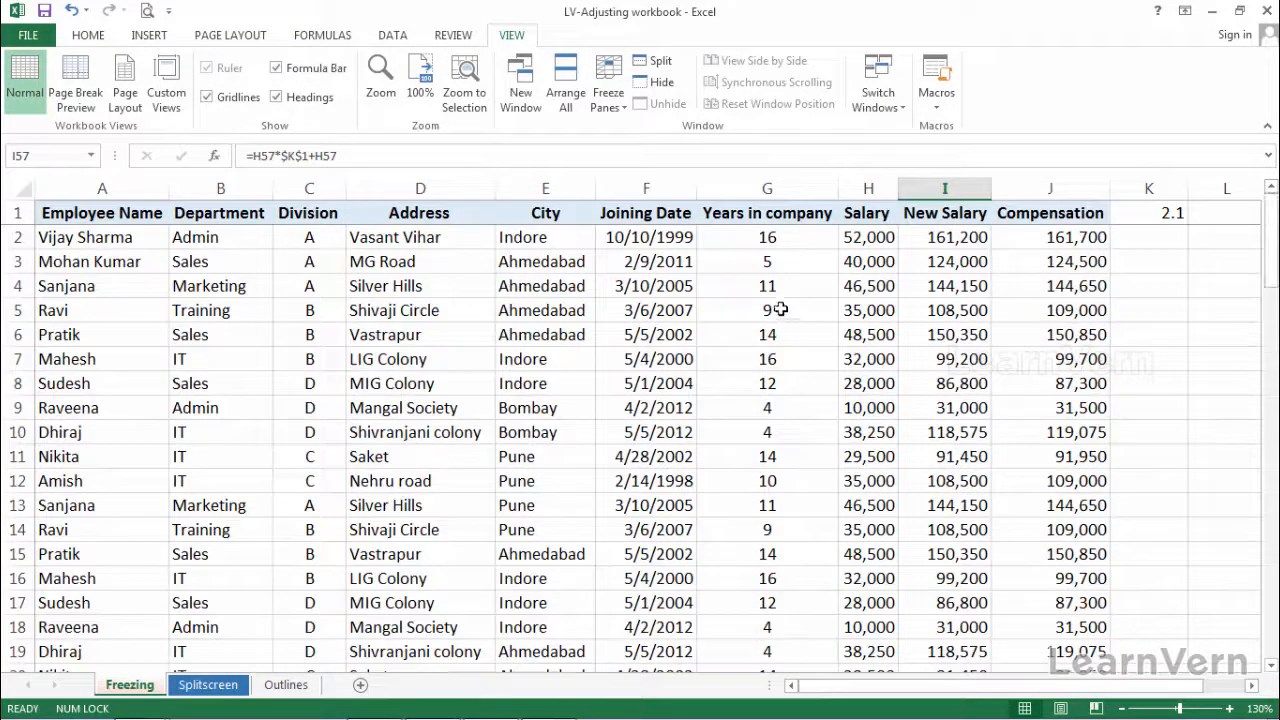
# - Unfreeze the panes and check that the heading row scrolls with the rest of the worksheet
pyautogui.click(604, 98)
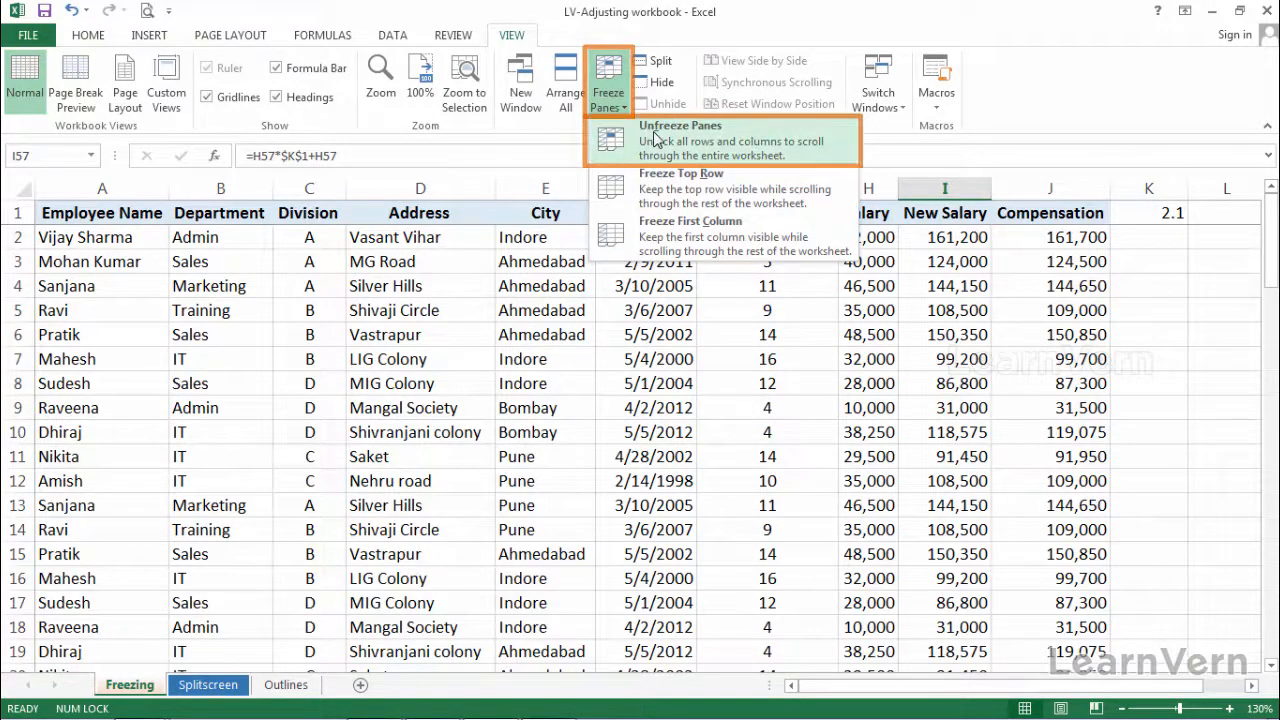
pyautogui.click(612, 132)
pyautogui.scroll(-9, 626, 306)
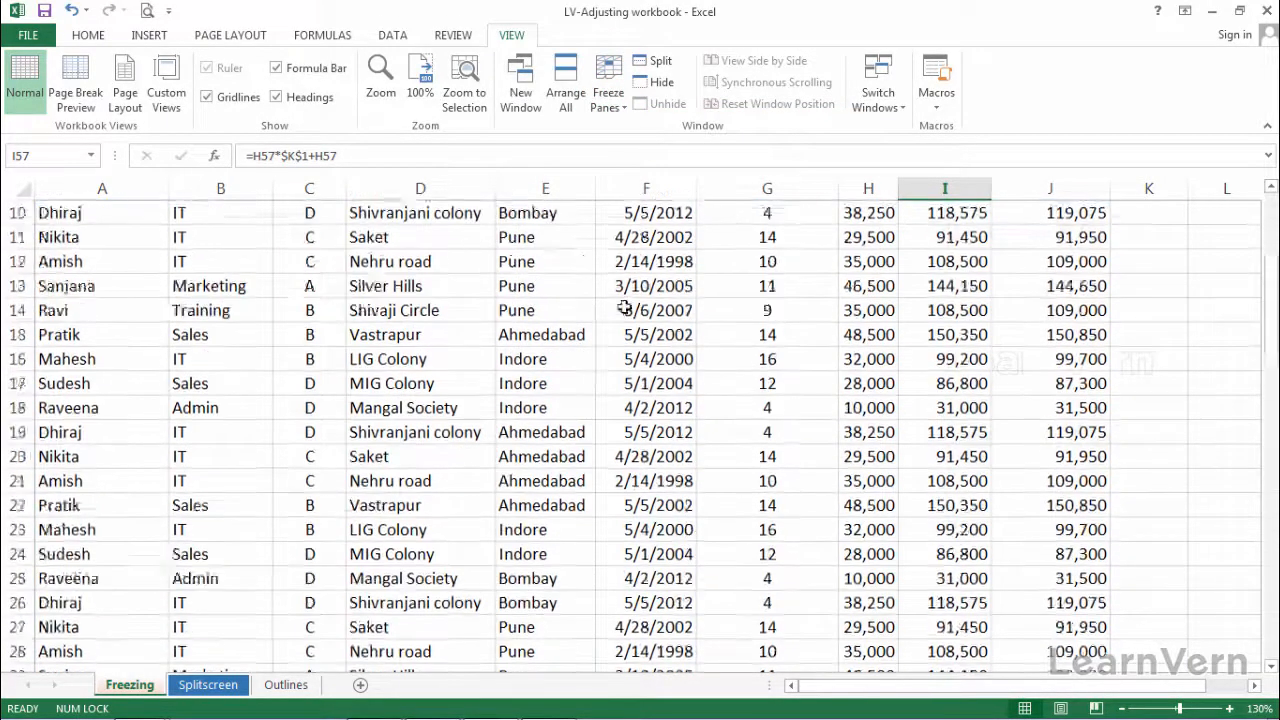
pyautogui.scroll(9, 612, 300)
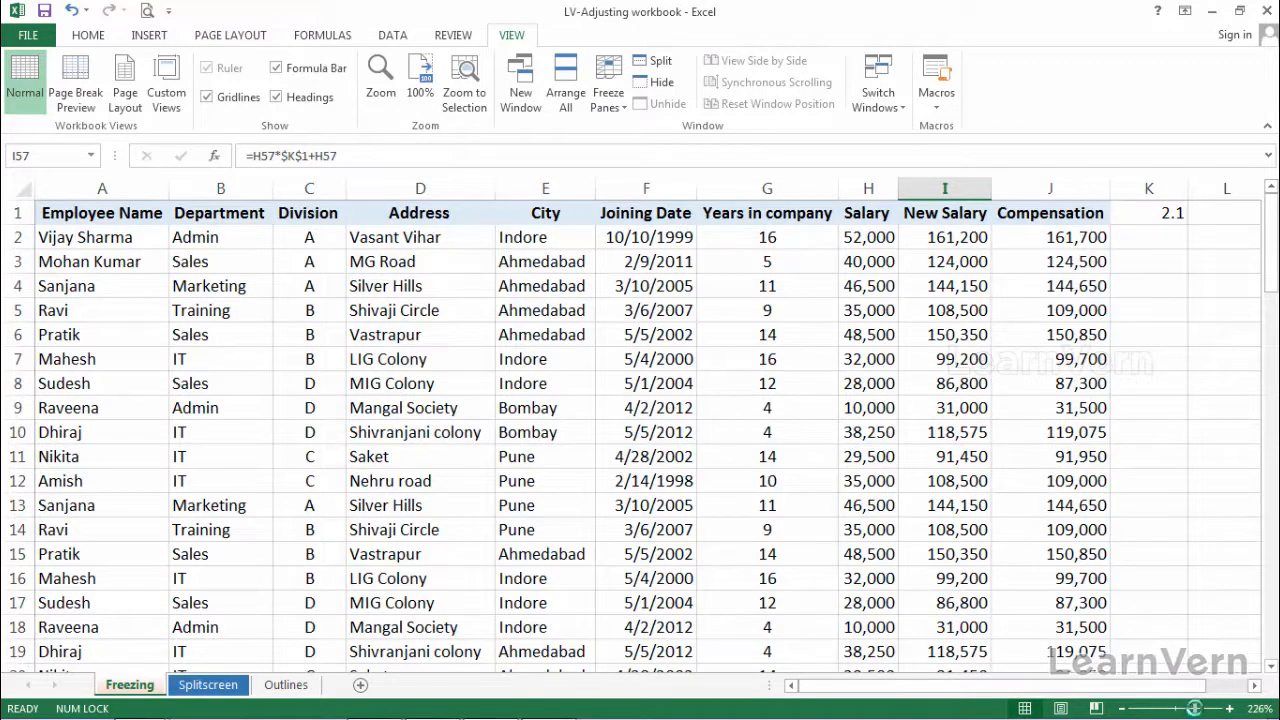
# - Magnify the worksheet to 226% and examine it between the Employee Name and Salary columns, checking cell H6
pyautogui.click(1198, 708)
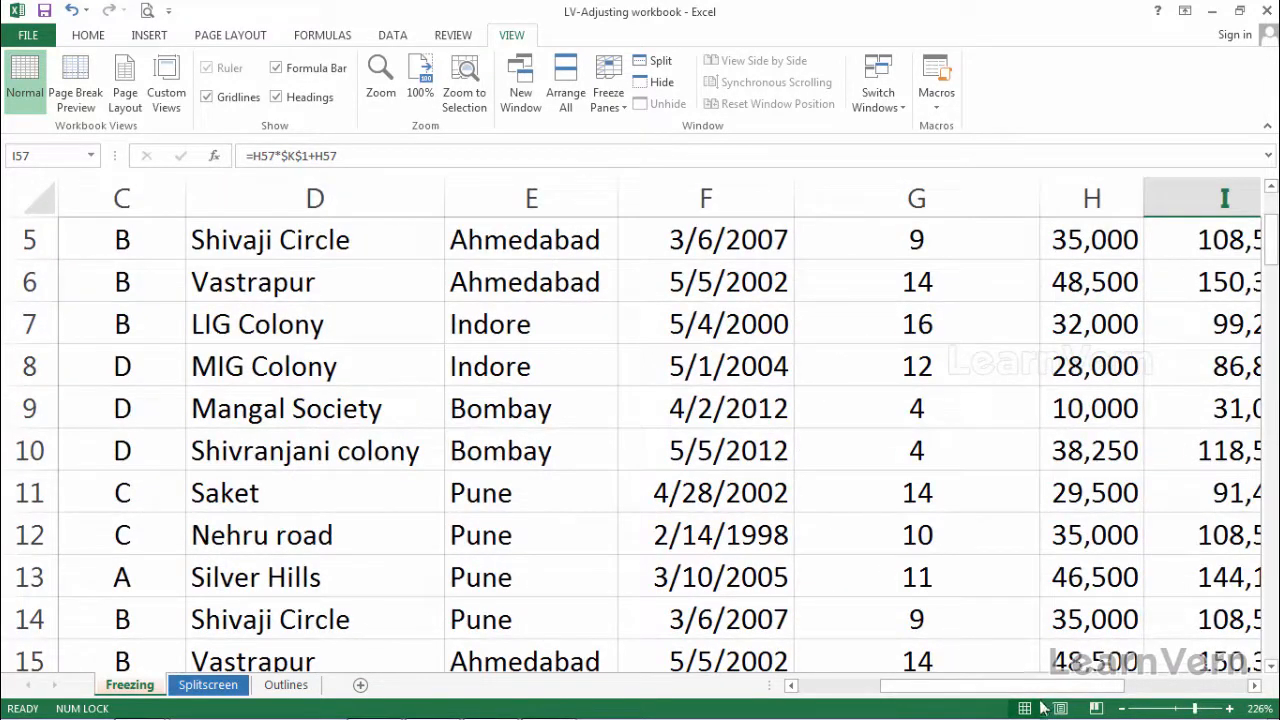
pyautogui.moveTo(1038, 687); pyautogui.dragTo(881, 688)
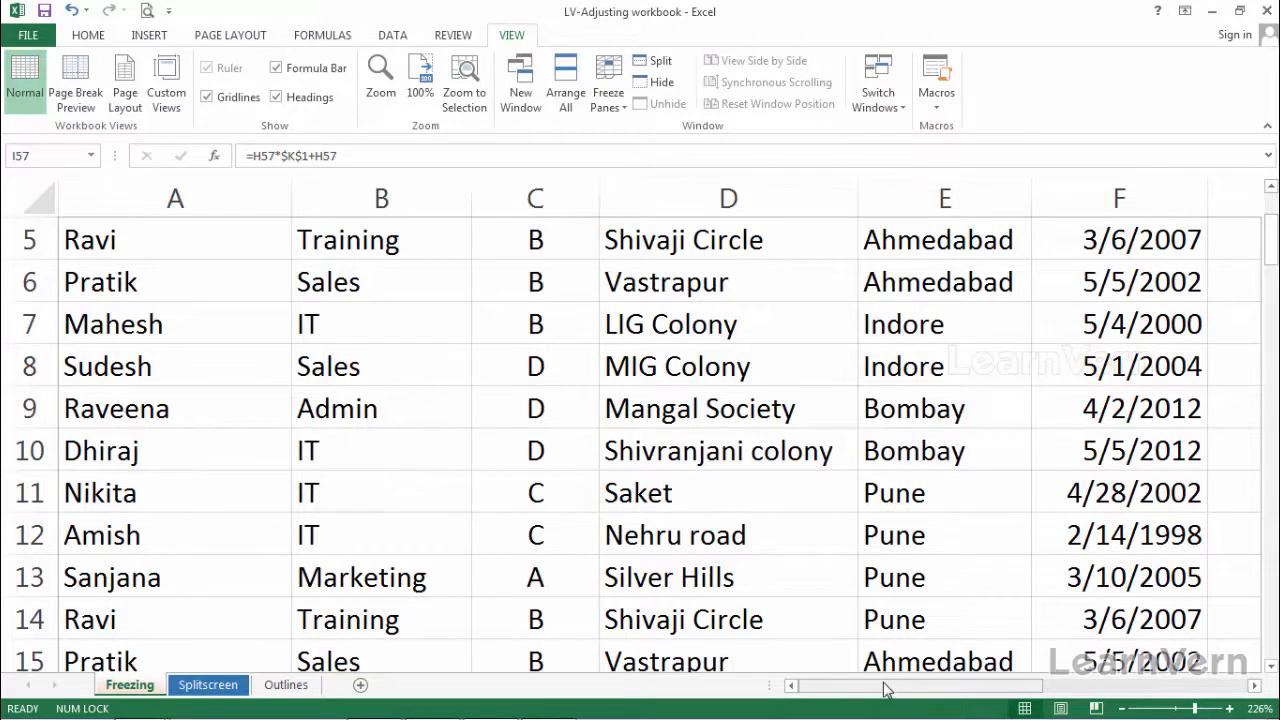
pyautogui.moveTo(888, 688); pyautogui.dragTo(972, 688)
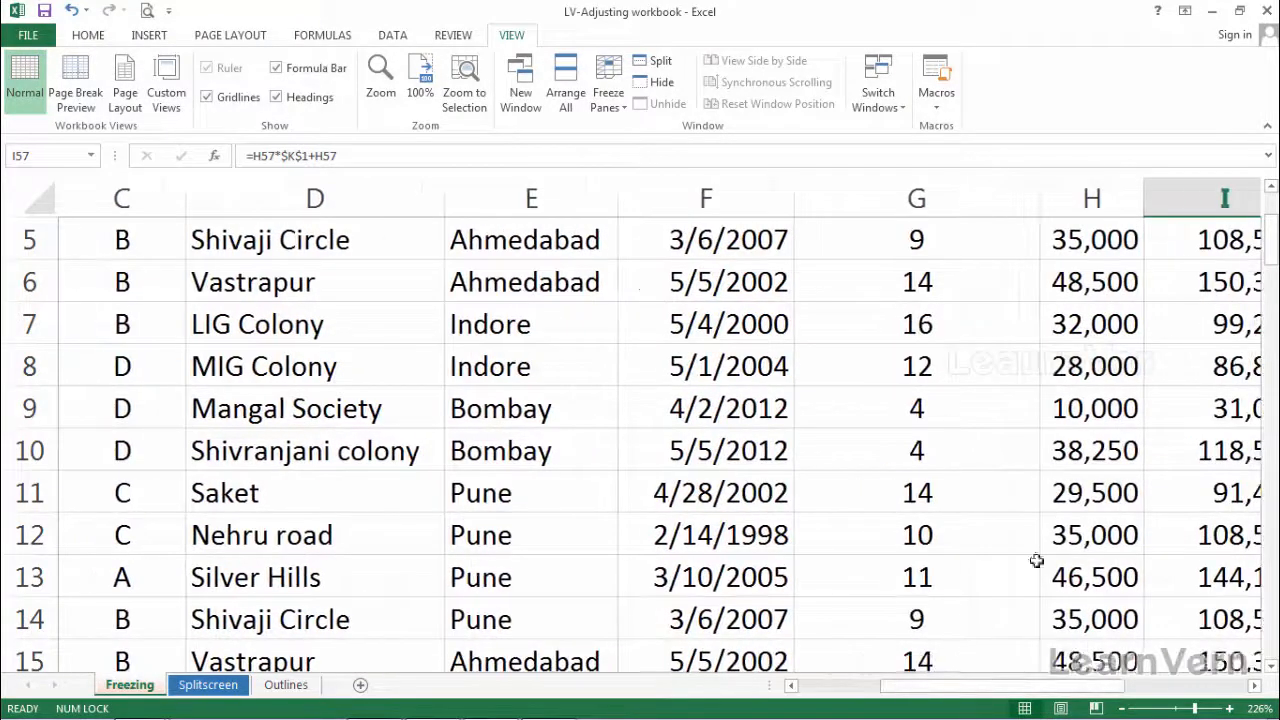
pyautogui.click(1105, 295)
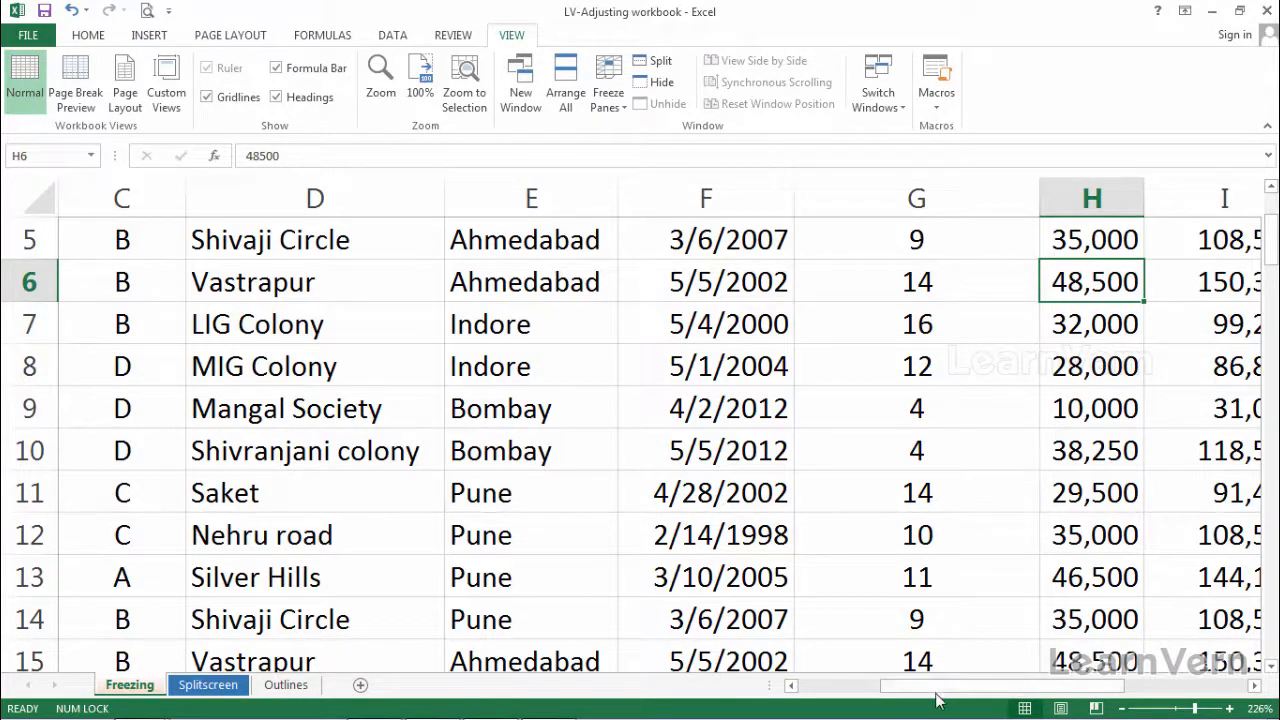
pyautogui.moveTo(938, 690); pyautogui.dragTo(803, 683)
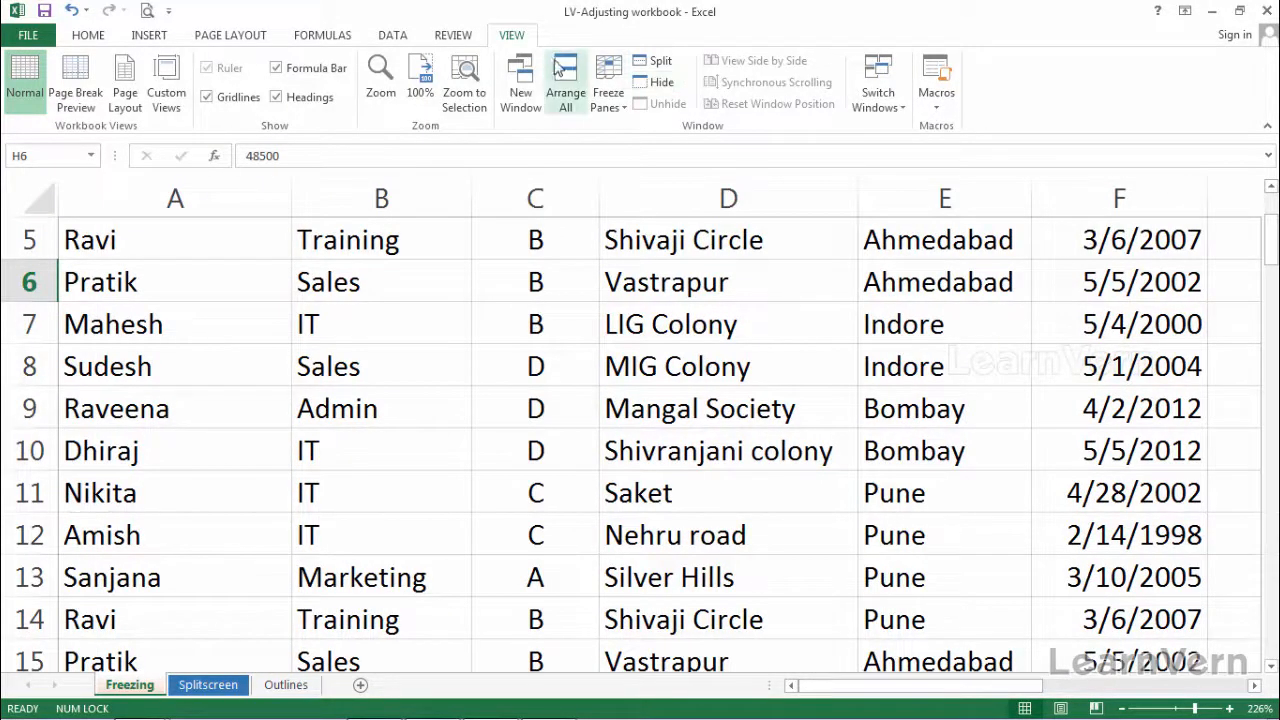
# - Freeze the first column and check that the employee names stay beside the columns through Compensation
pyautogui.click(607, 110)
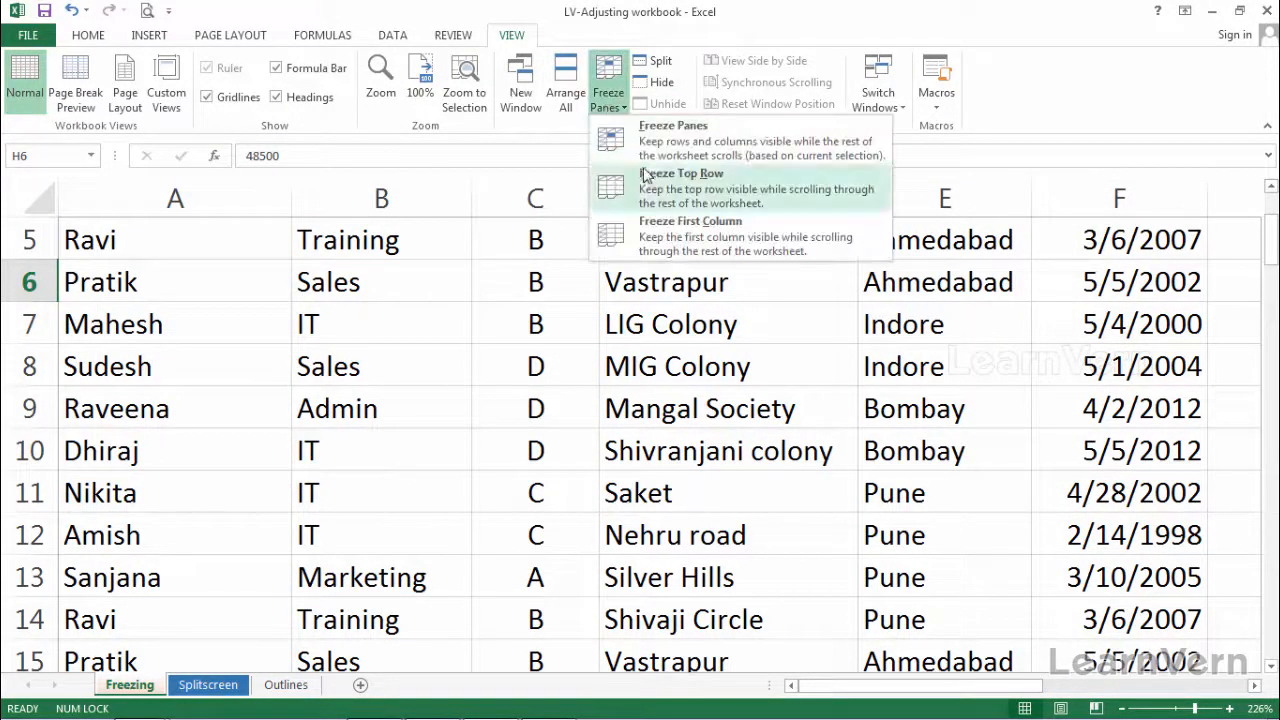
pyautogui.click(666, 243)
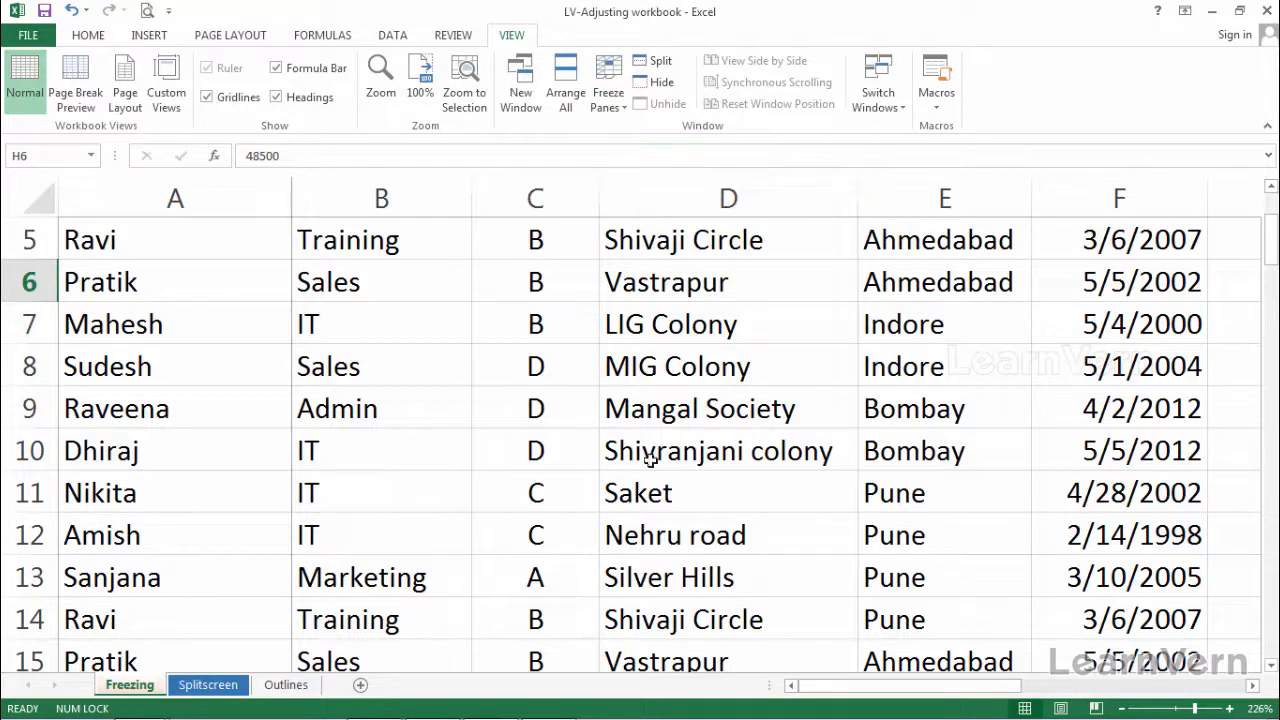
pyautogui.moveTo(829, 687); pyautogui.dragTo(1080, 661)
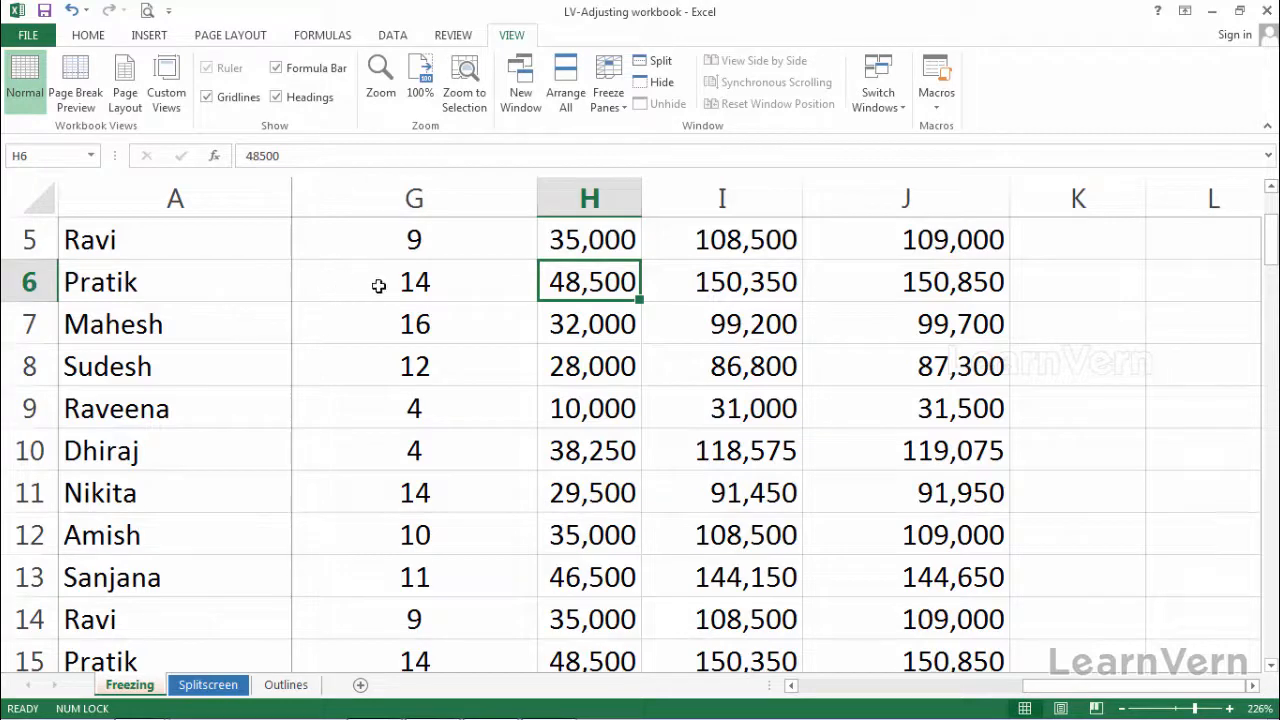
# - Bring the Department column back beside the employee names and unfreeze the first column
pyautogui.moveTo(1036, 693); pyautogui.dragTo(950, 693)
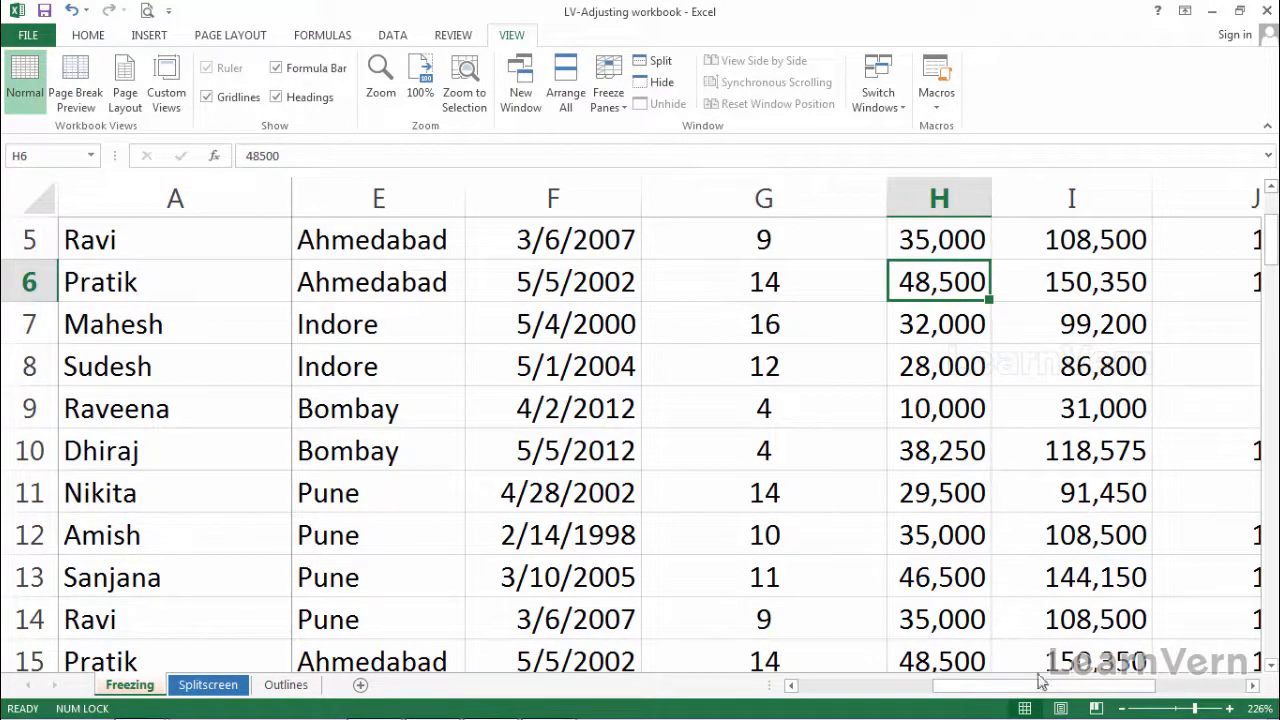
pyautogui.moveTo(1037, 690); pyautogui.dragTo(945, 706)
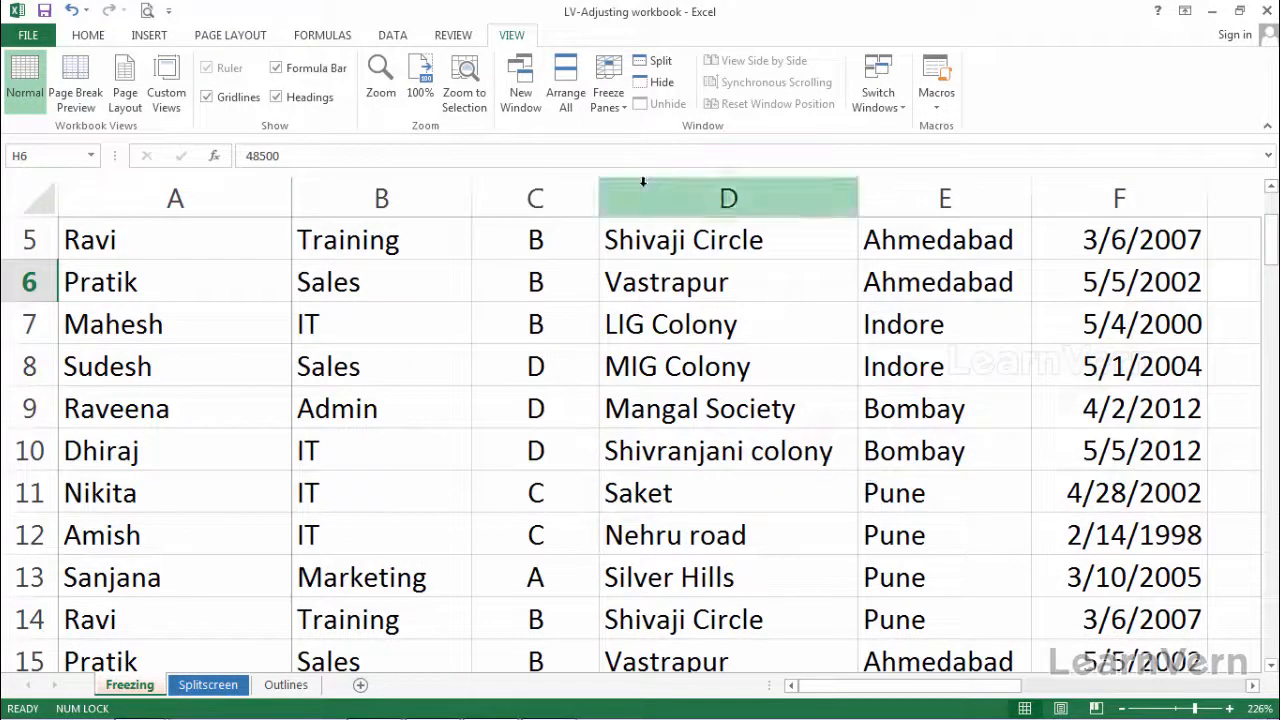
pyautogui.click(609, 100)
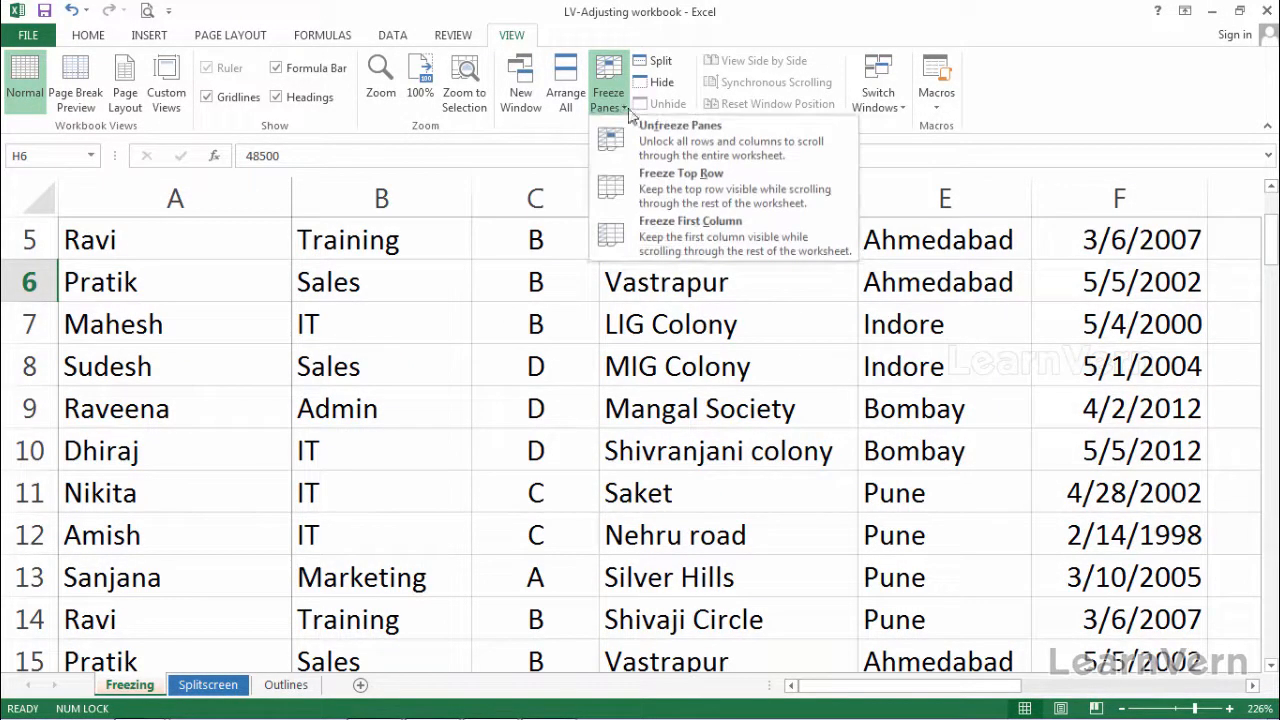
pyautogui.click(657, 138)
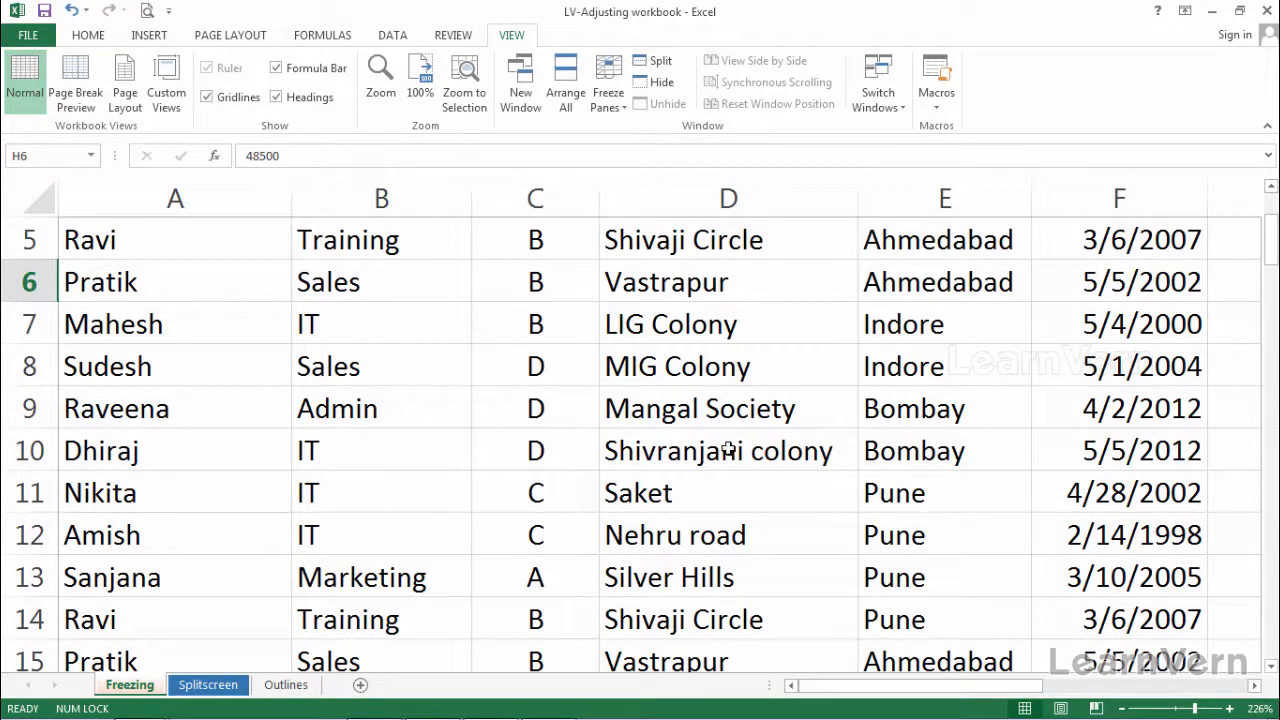
# - Reduce the worksheet magnification to 130% and display the records from the heading row through the Compensation column
pyautogui.scroll(-4, 731, 452)
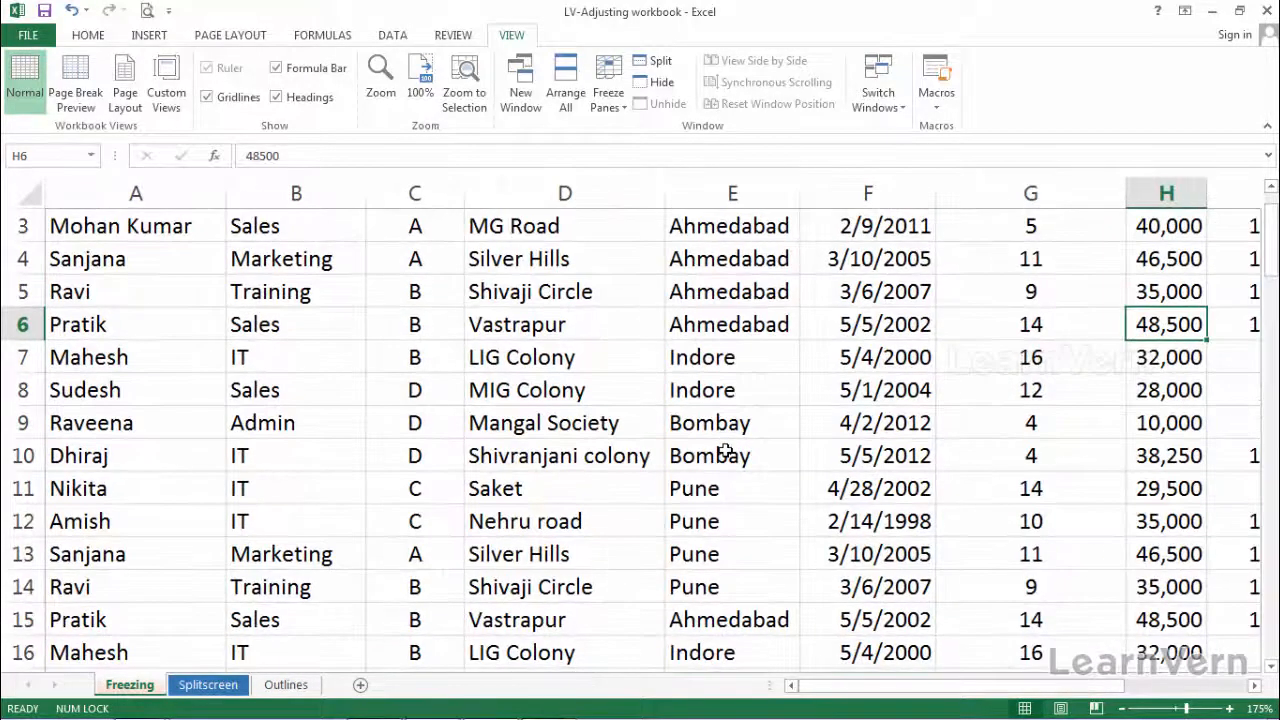
pyautogui.scroll(-1, 731, 452)
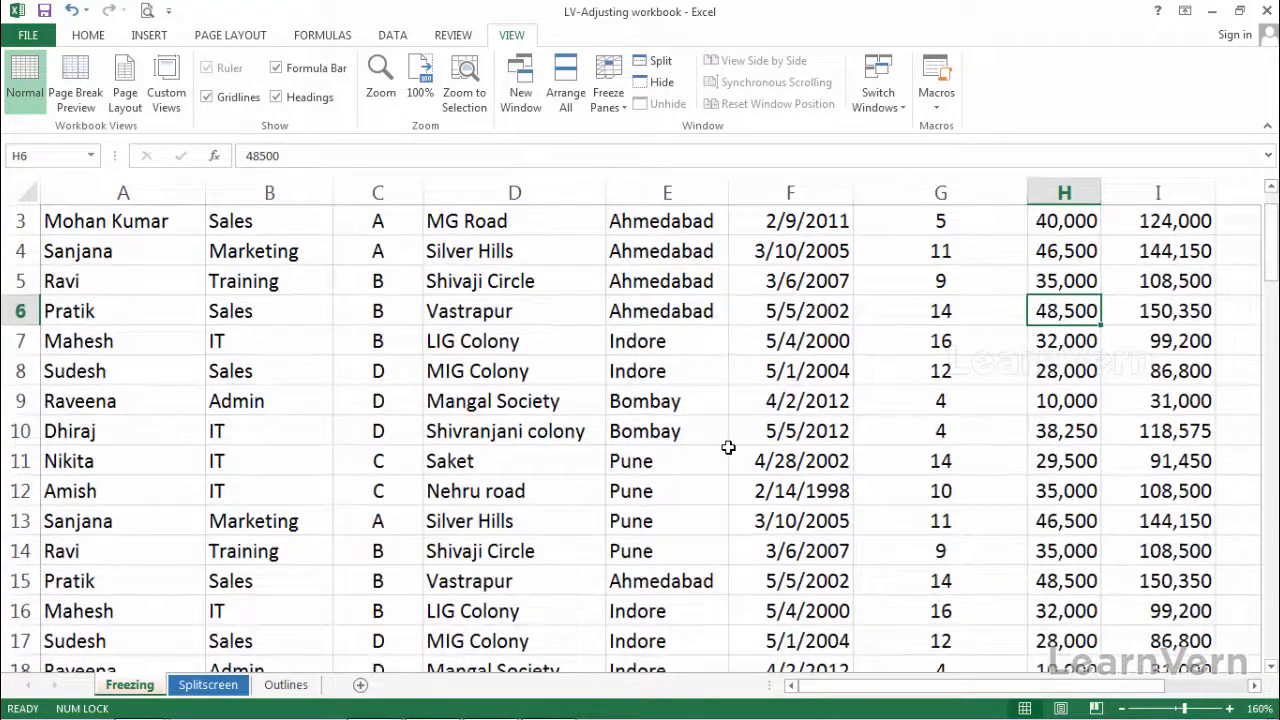
pyautogui.scroll(1, 729, 449)
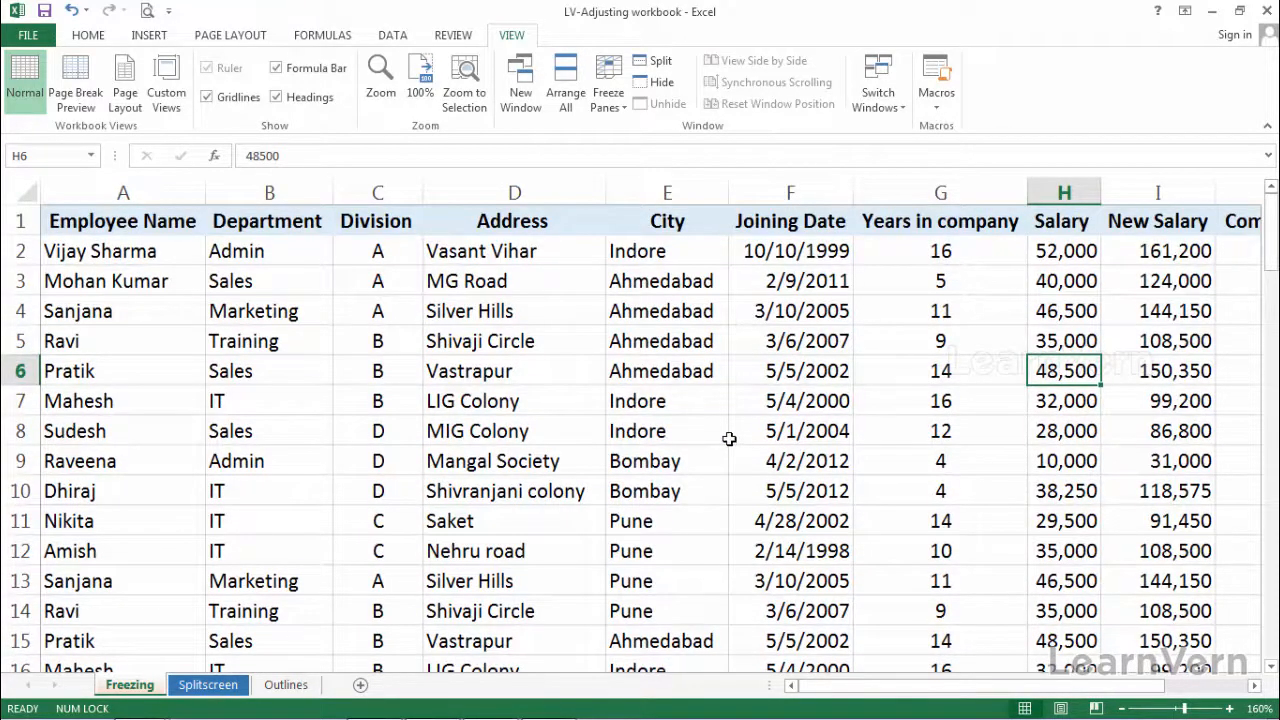
pyautogui.moveTo(1185, 709)
pyautogui.mouseDown()
pyautogui.moveTo(1161, 709)
pyautogui.moveTo(1178, 708)
pyautogui.mouseUp()
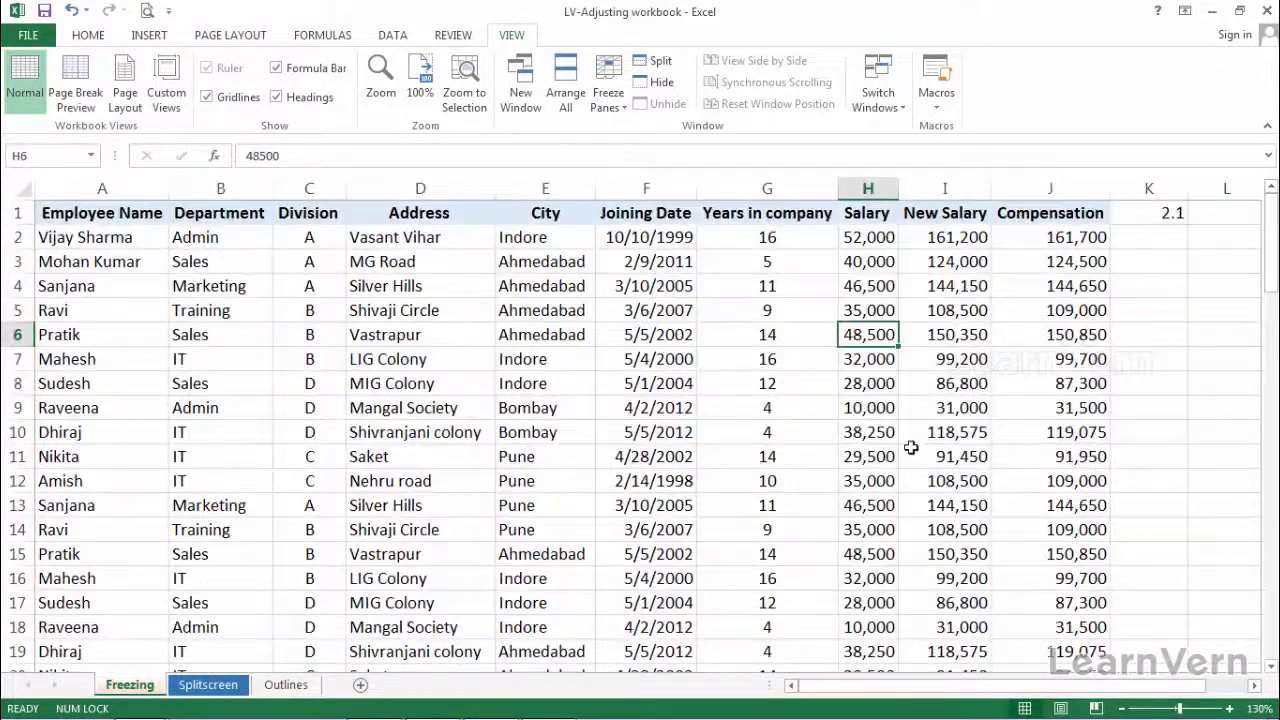
# - Freeze the Employee Name and Department columns together by freezing panes at cell C1
pyautogui.click(148, 186)
pyautogui.click(222, 188)
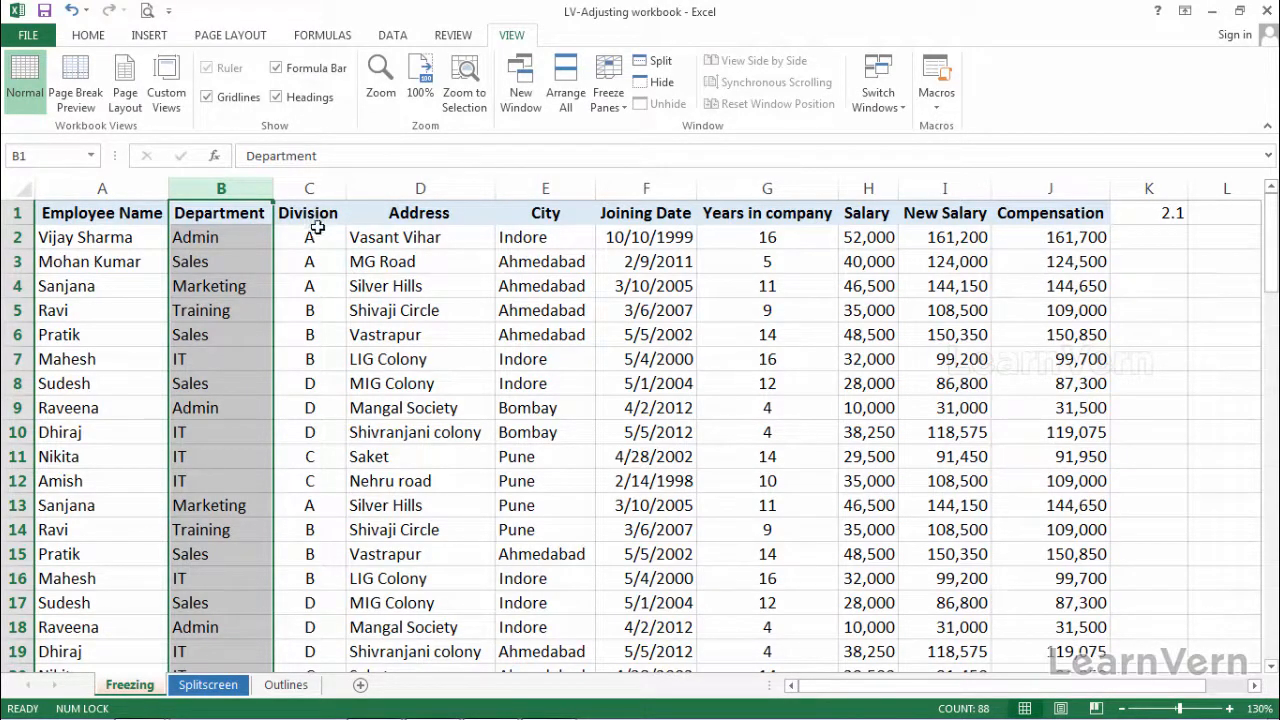
pyautogui.click(138, 186)
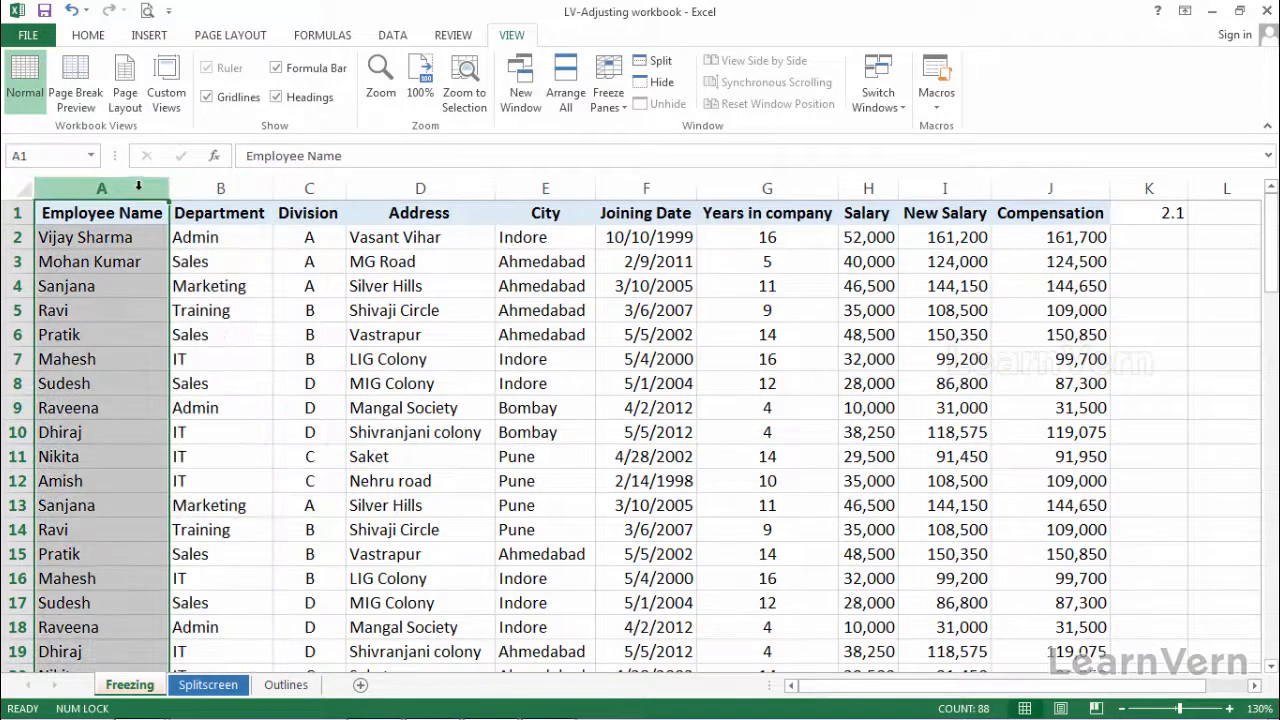
pyautogui.click(208, 183)
pyautogui.moveTo(232, 186); pyautogui.dragTo(310, 186)
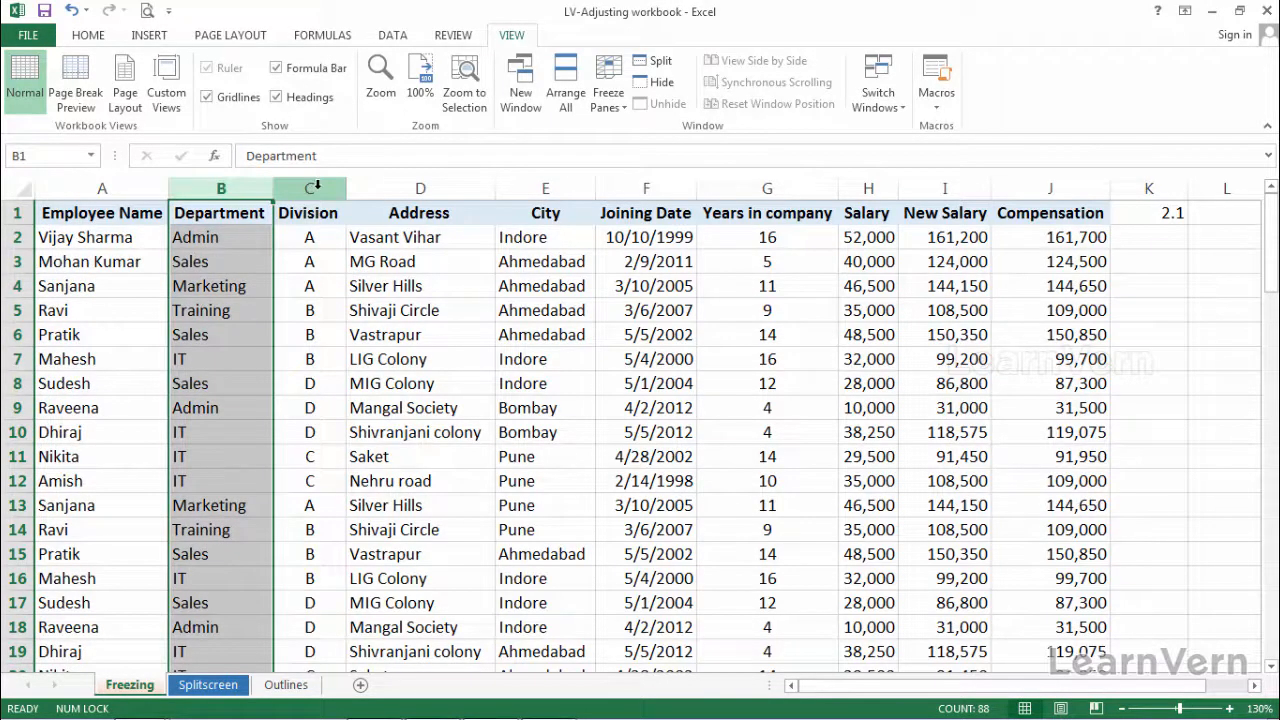
pyautogui.click(313, 186)
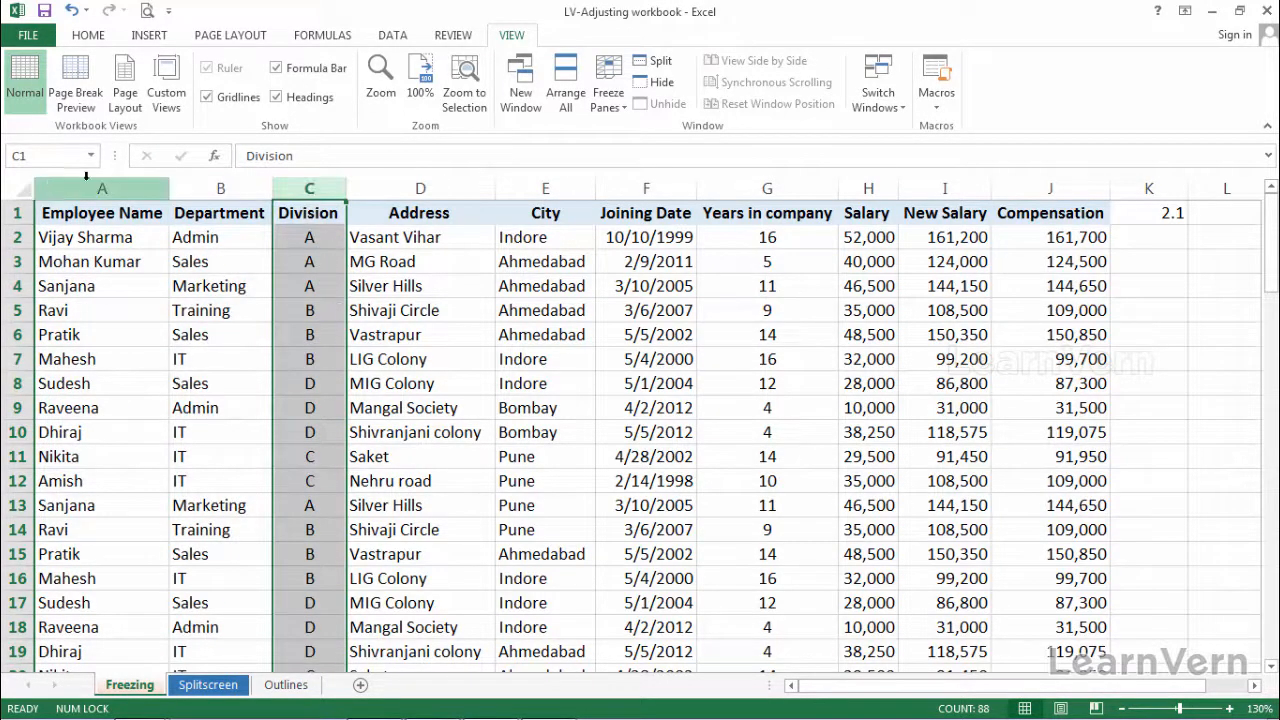
pyautogui.click(296, 214)
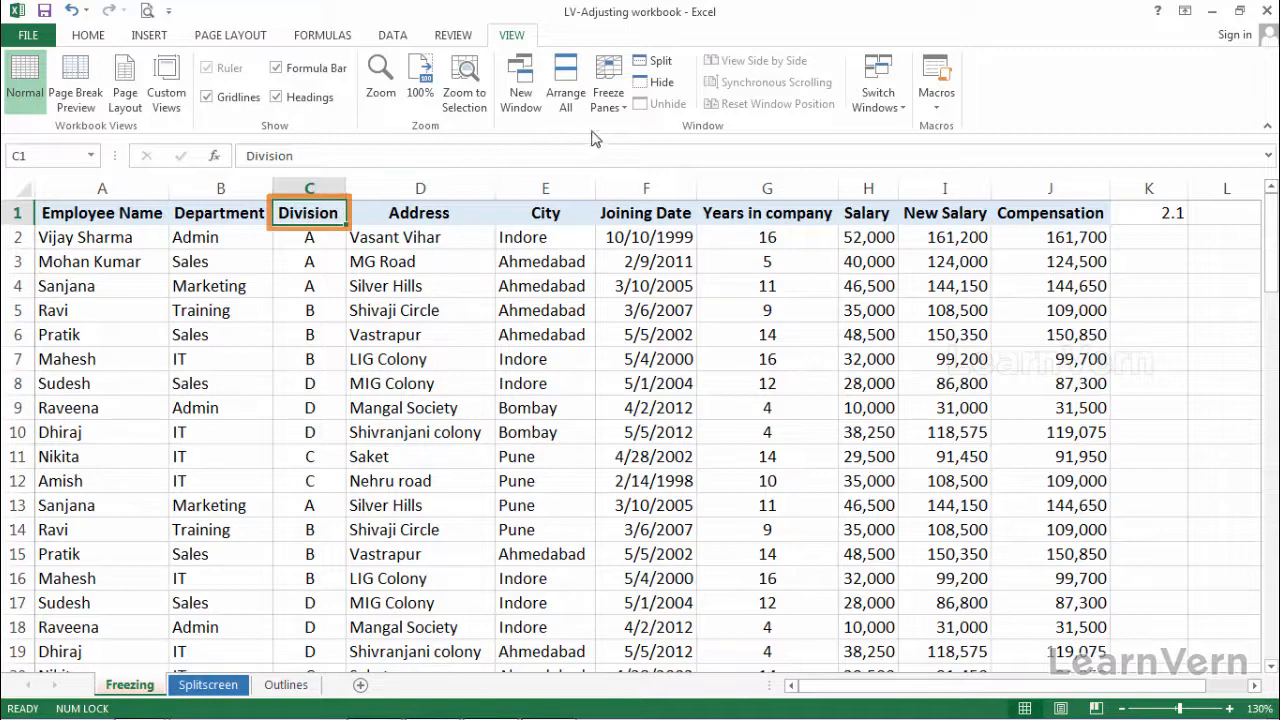
pyautogui.click(608, 88)
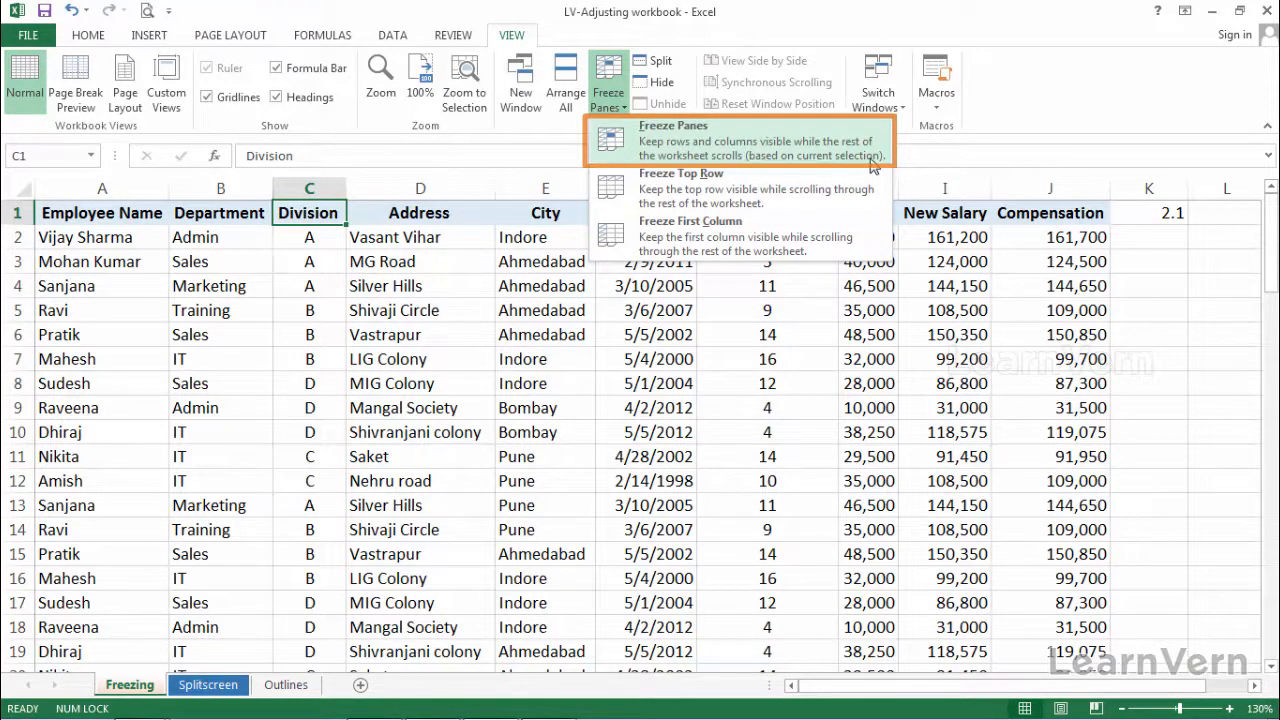
pyautogui.click(803, 150)
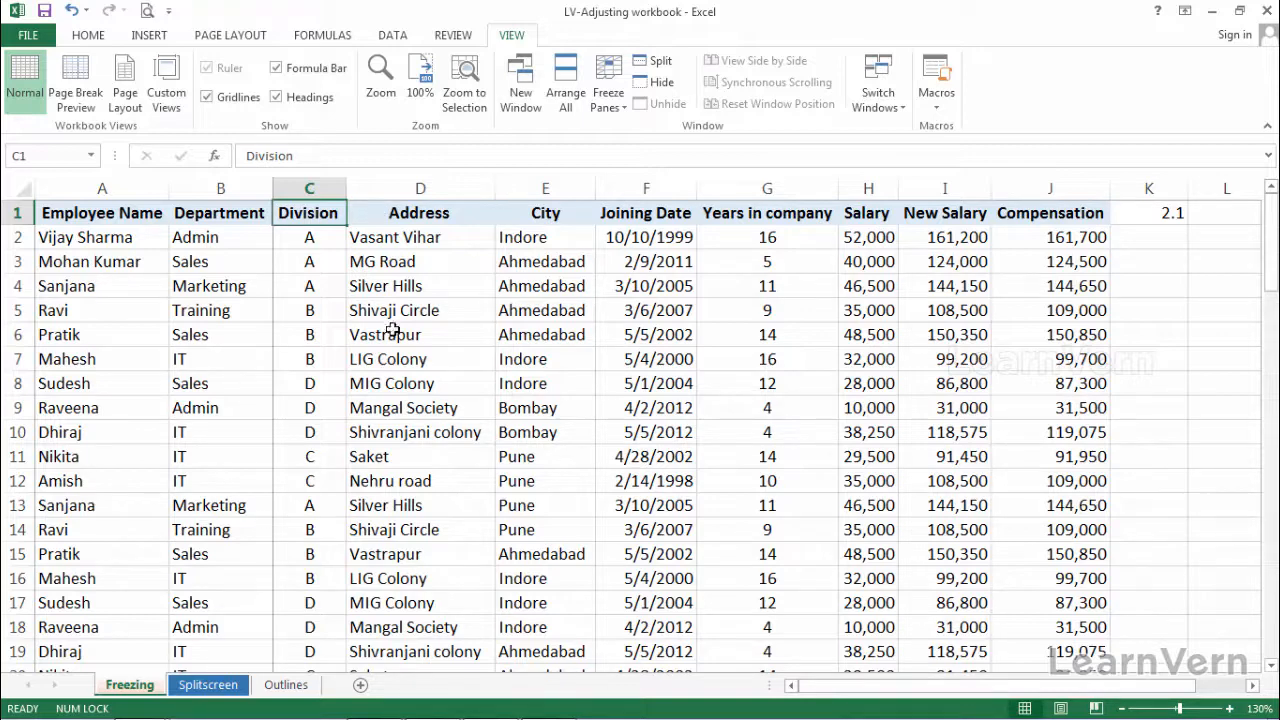
# - Check that the Employee Name and Department columns stay fixed during sideways scrolling, and unfreeze the panes
pyautogui.moveTo(852, 686); pyautogui.dragTo(797, 688)
pyautogui.moveTo(898, 688); pyautogui.dragTo(975, 689)
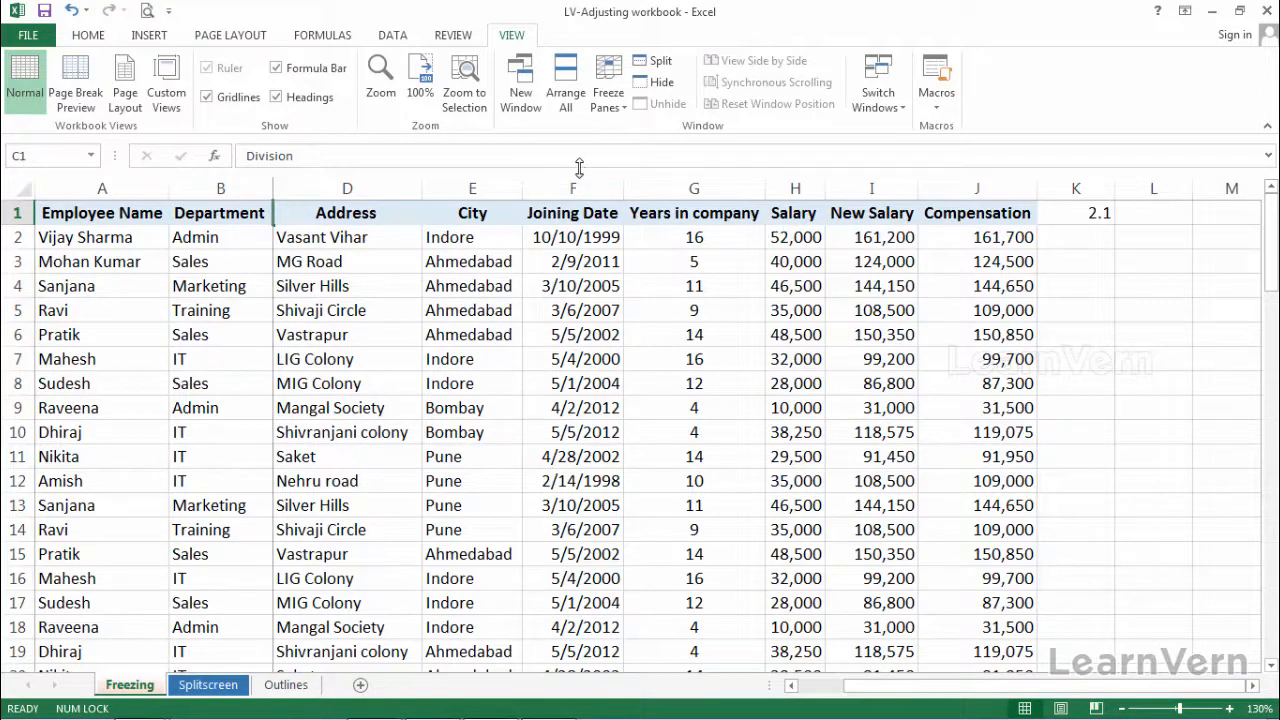
pyautogui.click(608, 100)
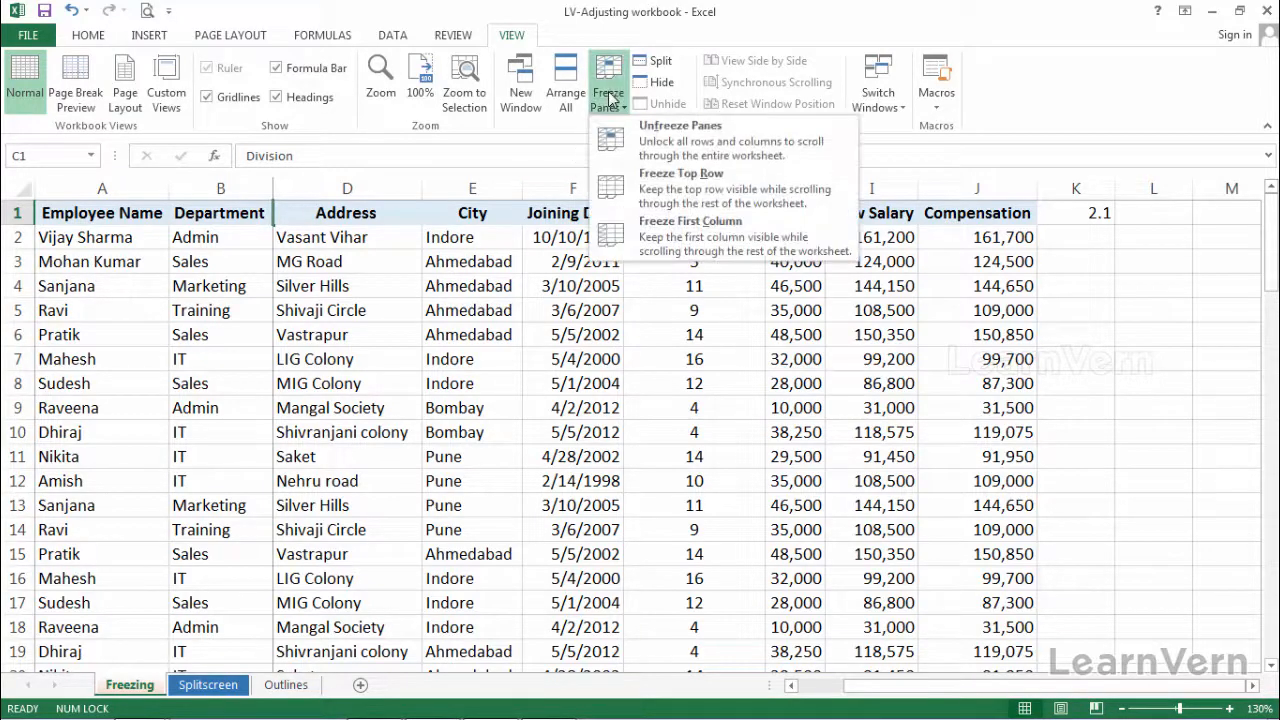
pyautogui.click(640, 141)
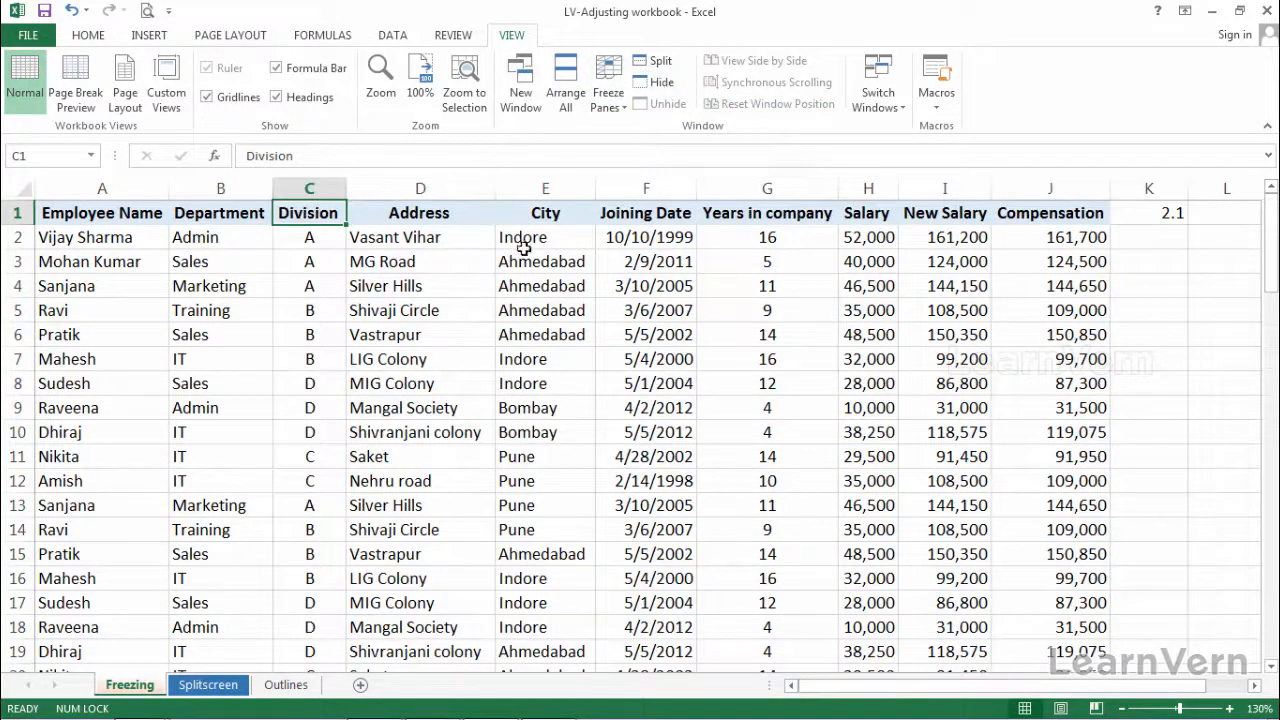
# - Freeze the heading row together with the Employee Name and Department columns by freezing panes at cell C2
pyautogui.click(16, 213)
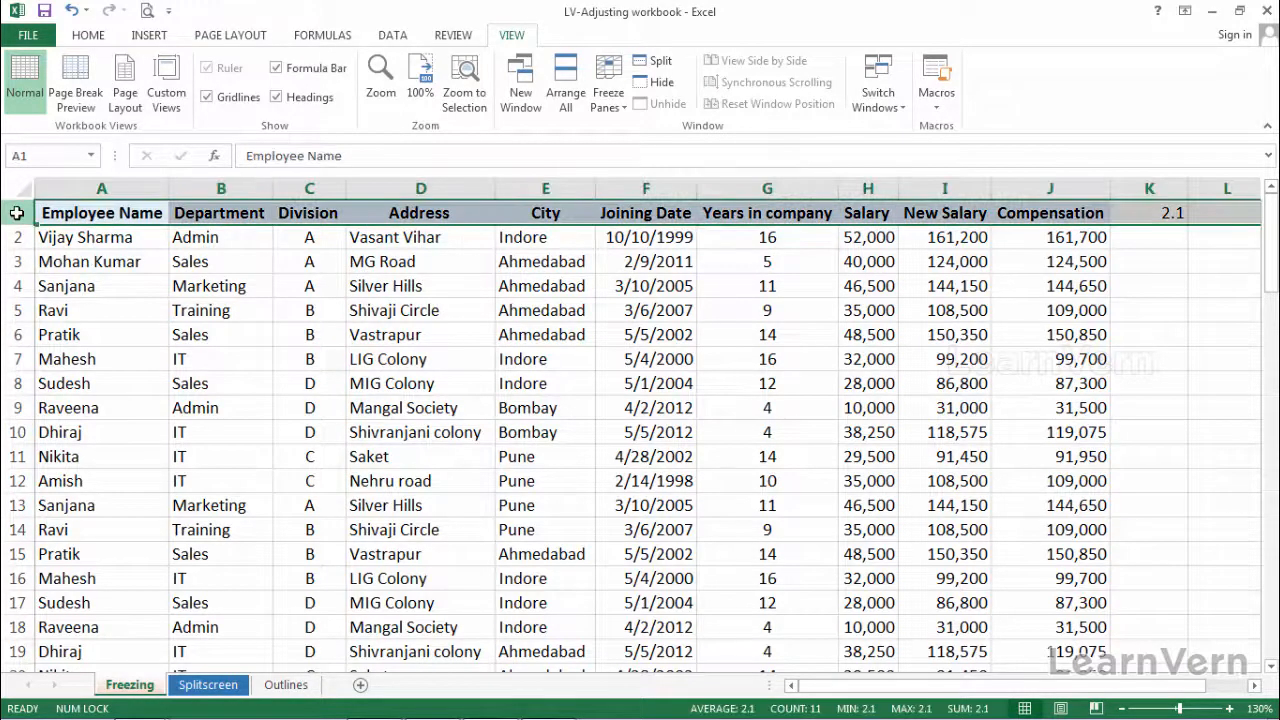
pyautogui.click(106, 184)
pyautogui.click(180, 183)
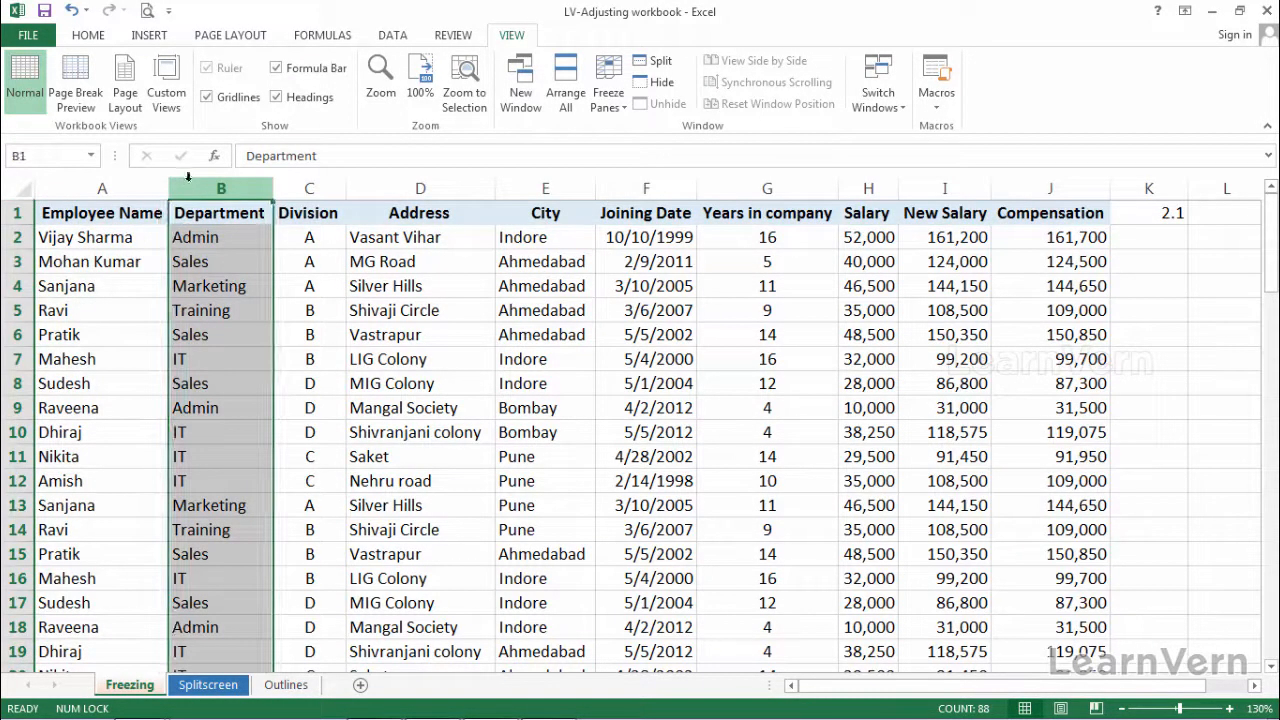
pyautogui.keyDown('ctrl'); pyautogui.click(376, 192); pyautogui.keyUp('ctrl')
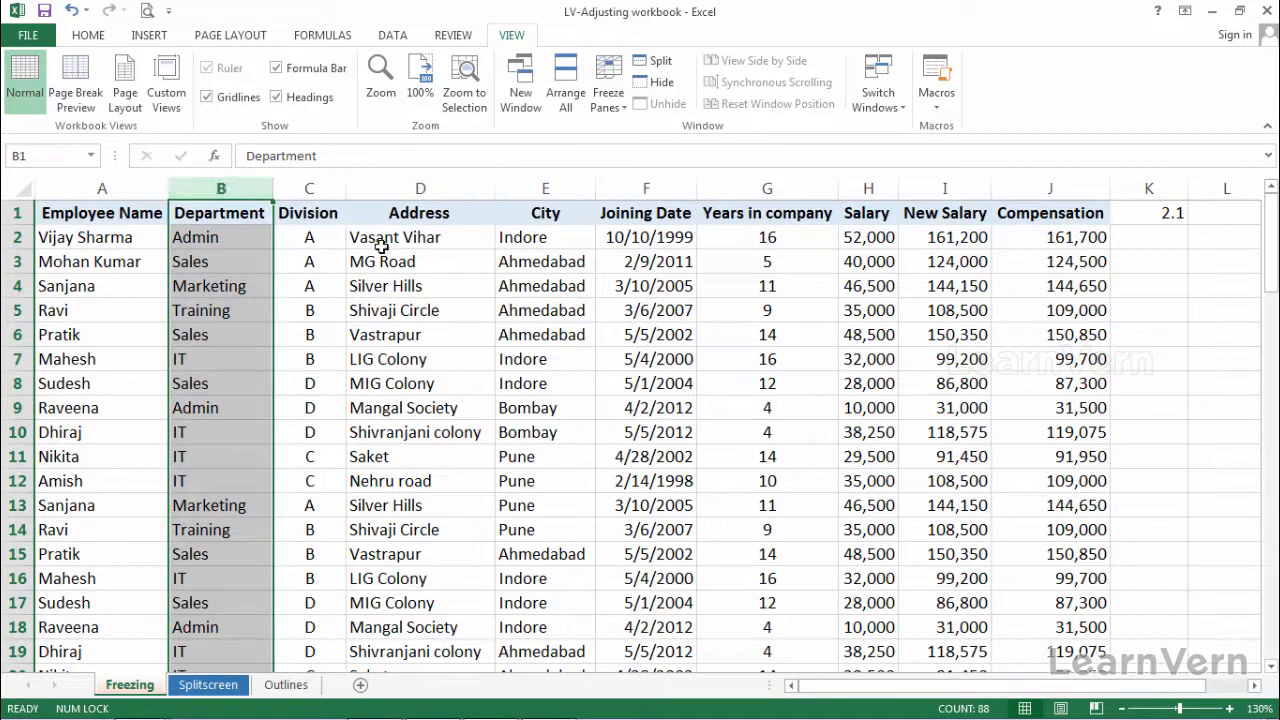
pyautogui.click(335, 211)
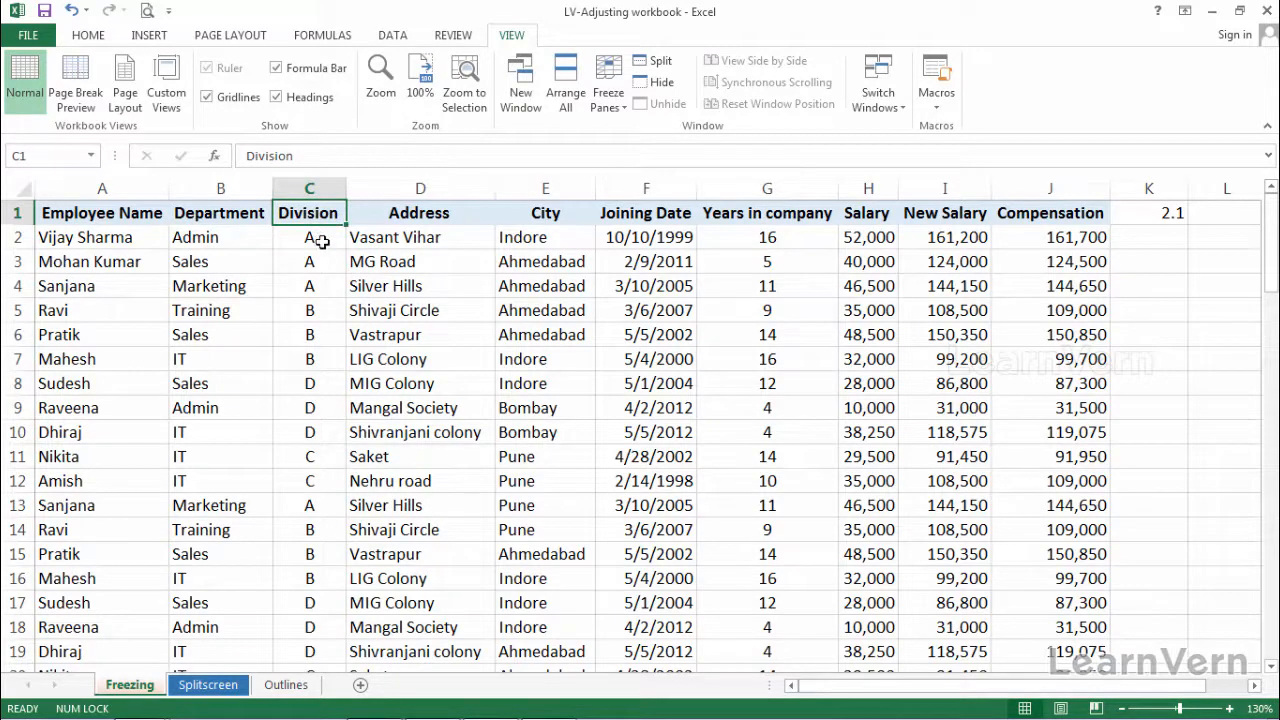
pyautogui.click(322, 241)
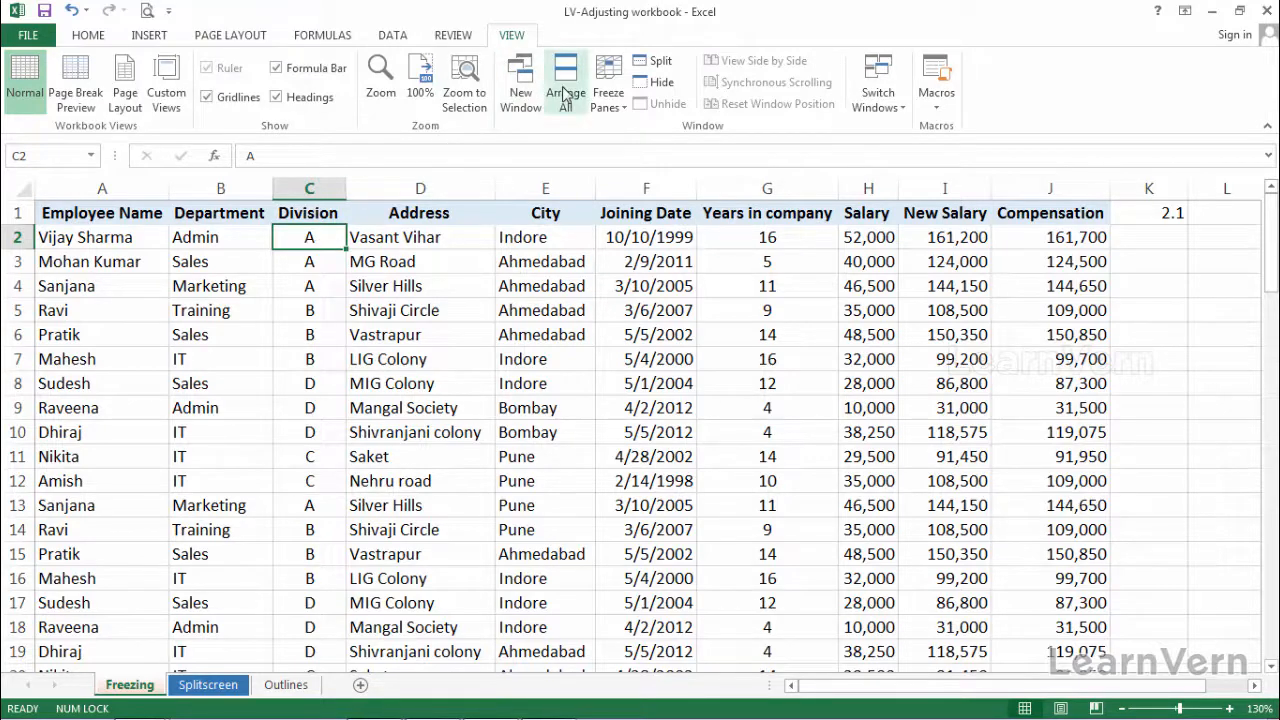
pyautogui.click(615, 110)
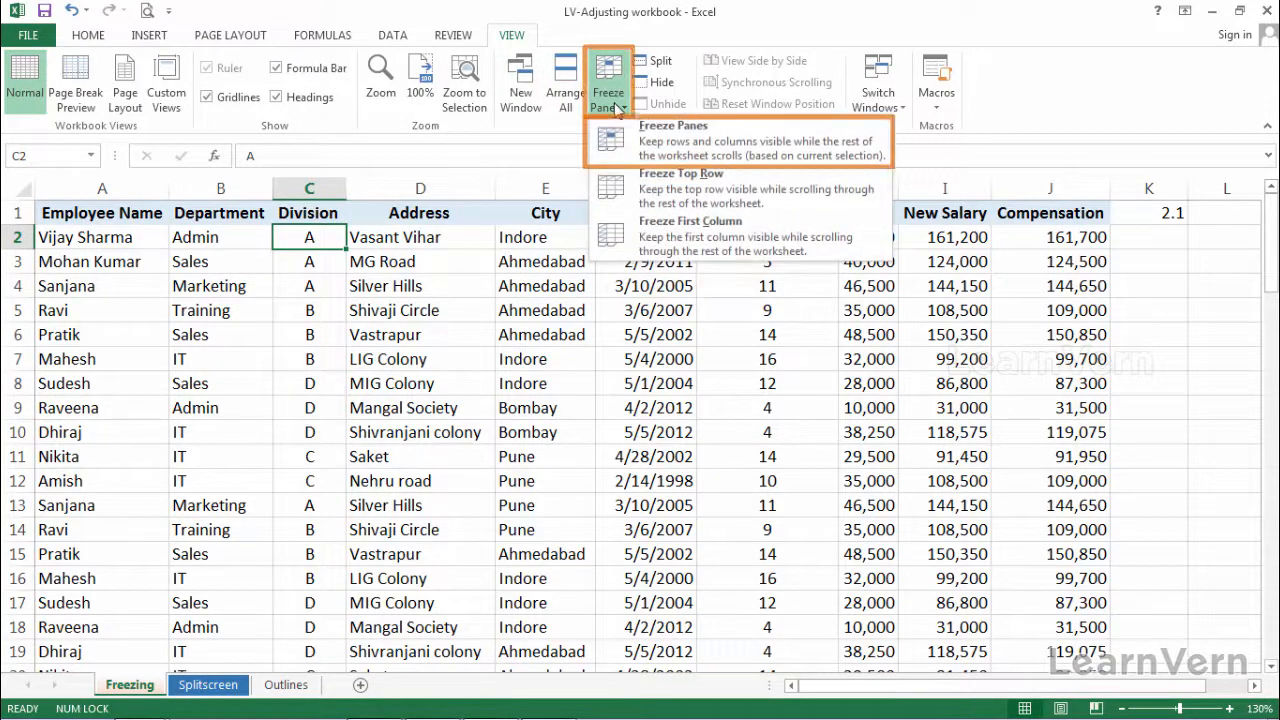
pyautogui.click(612, 136)
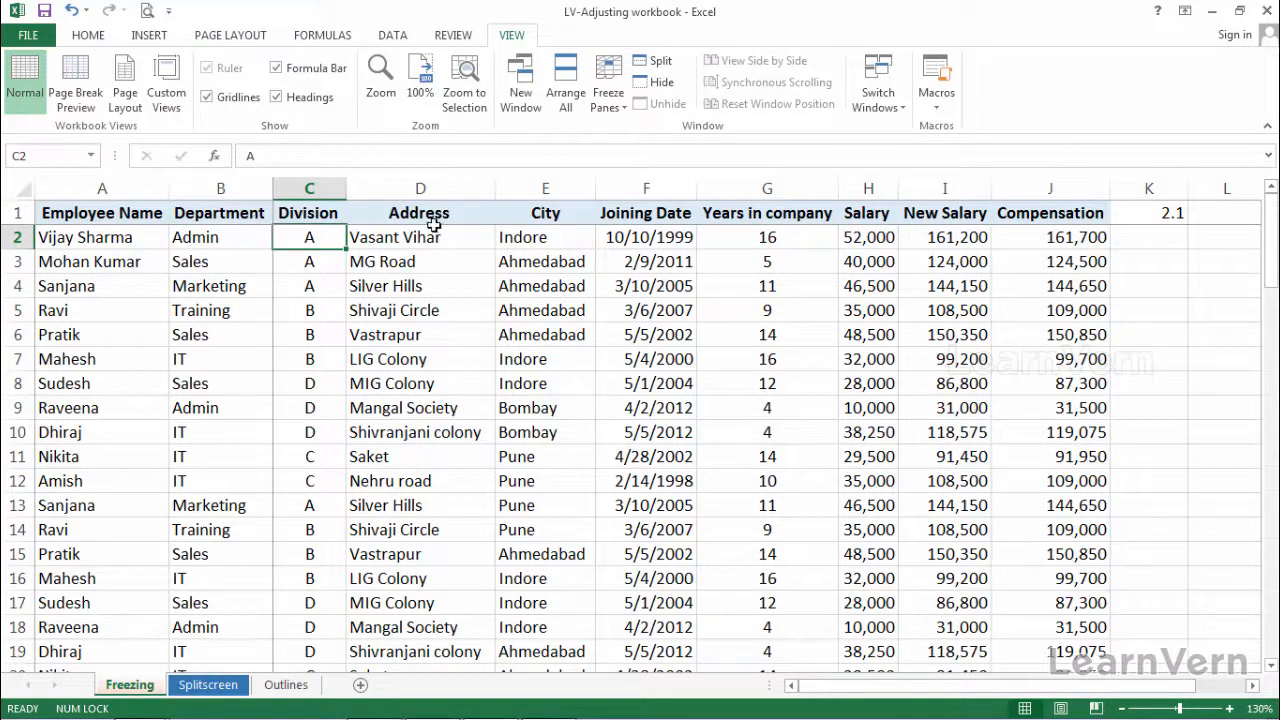
# - Check that the heading row and first two columns stay visible while scrolling down and sideways through the records
pyautogui.scroll(-4, 400, 330)
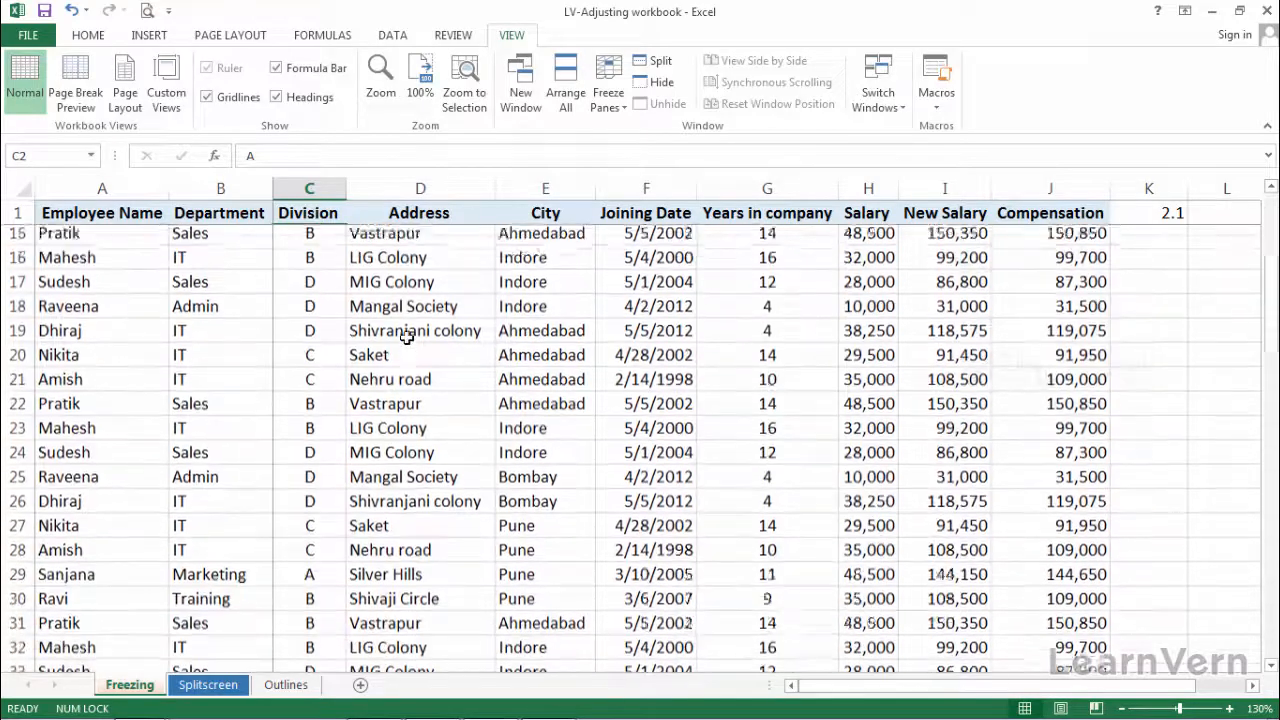
pyautogui.scroll(4, 405, 335)
pyautogui.scroll(-3, 408, 334)
pyautogui.scroll(2, 409, 333)
pyautogui.scroll(-2, 410, 333)
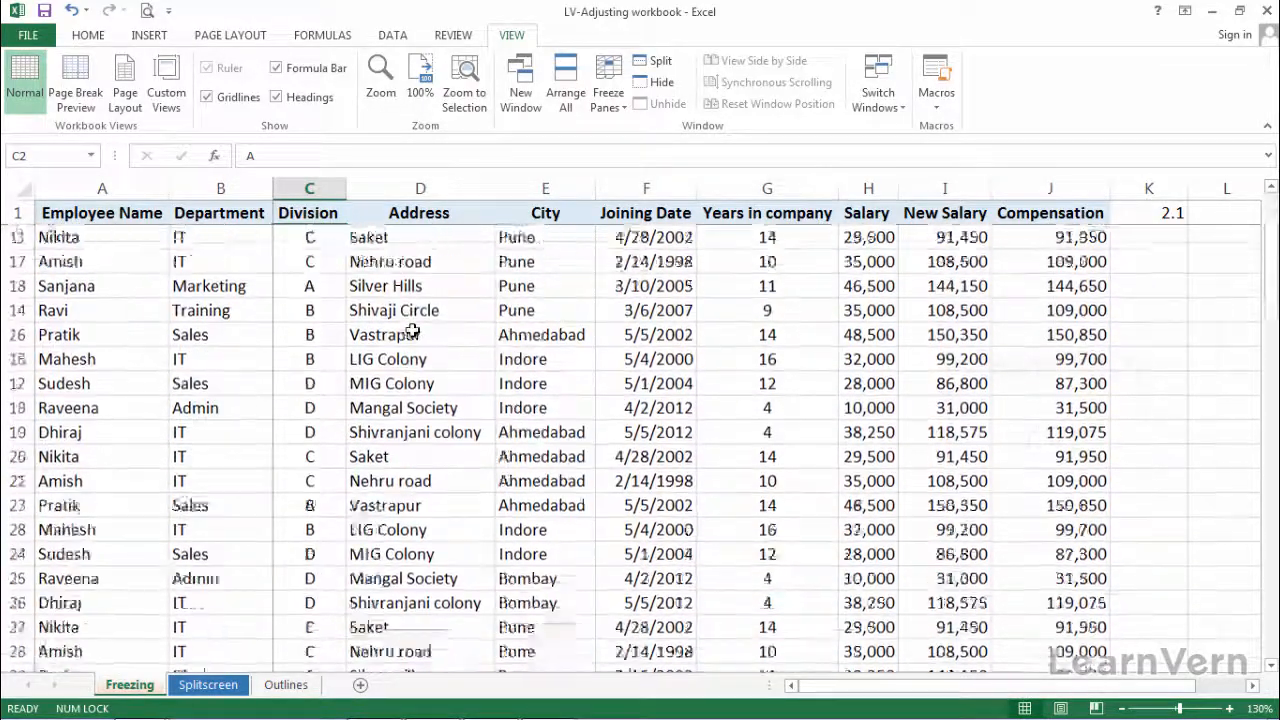
pyautogui.scroll(3, 412, 333)
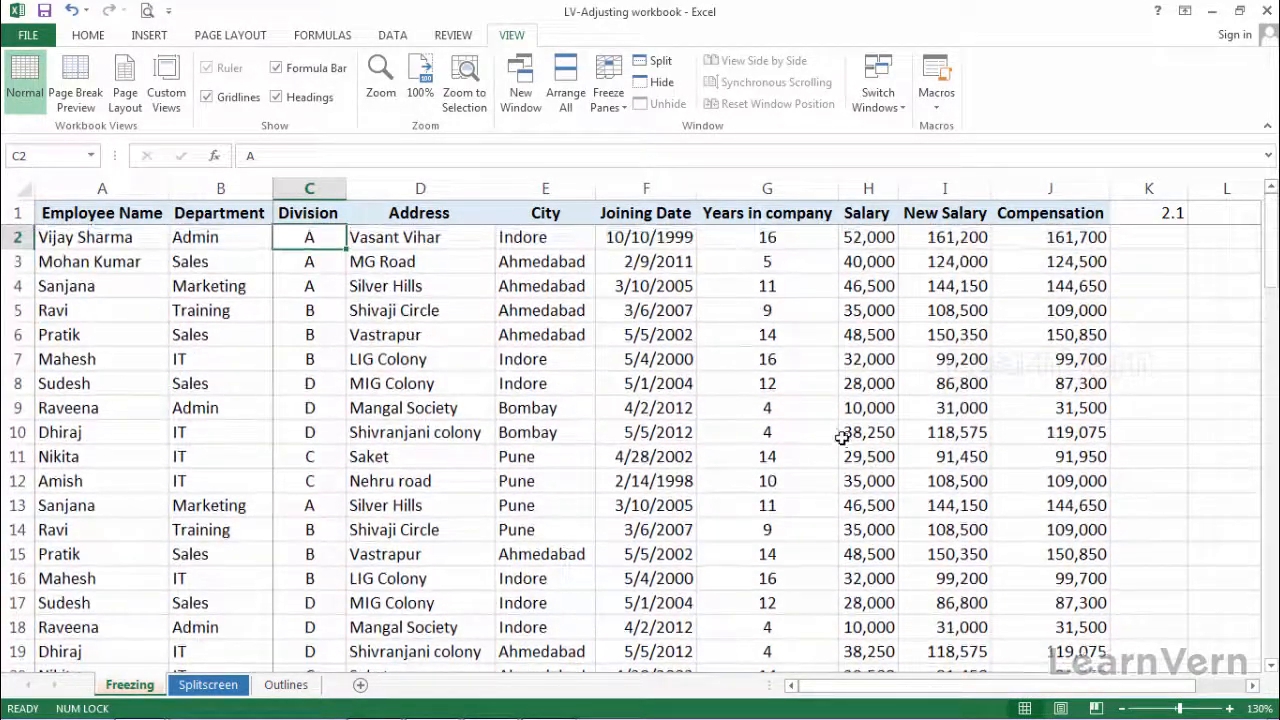
pyautogui.moveTo(910, 690); pyautogui.dragTo(822, 656)
pyautogui.click(822, 656)
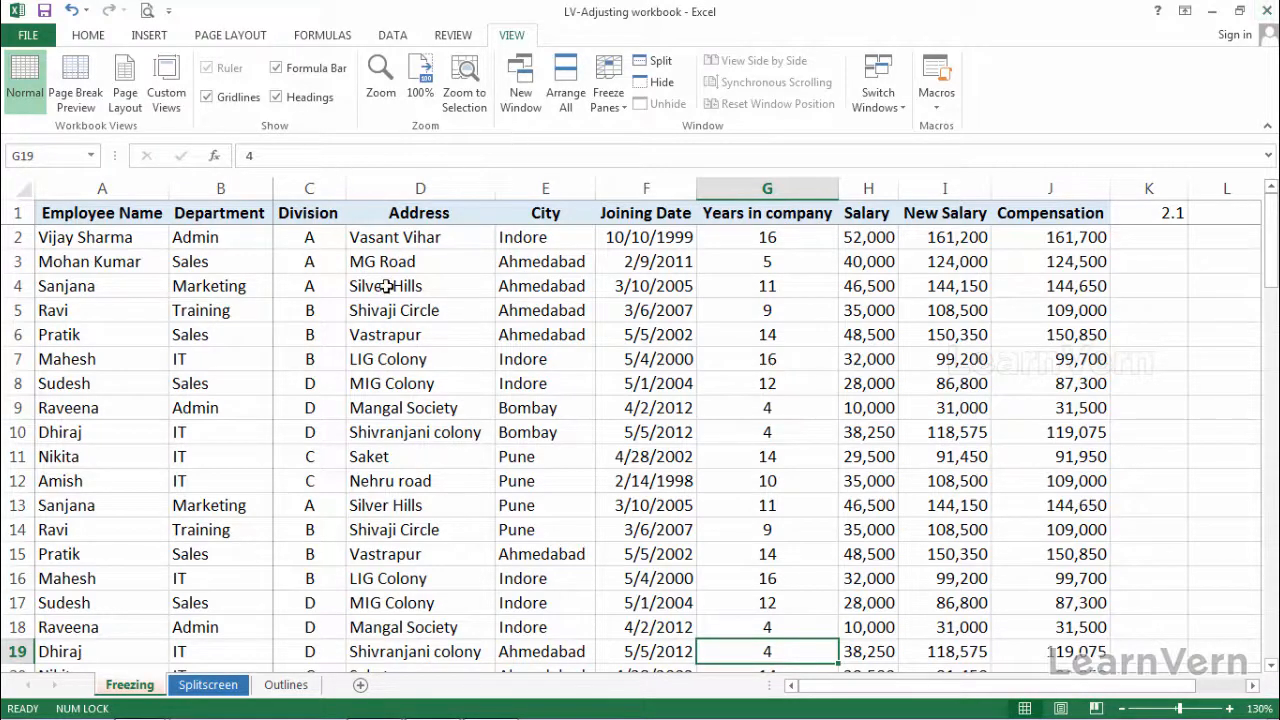
# - Unfreeze the heading row and first two columns, and check that the Freeze Panes option is available again
pyautogui.click(620, 100)
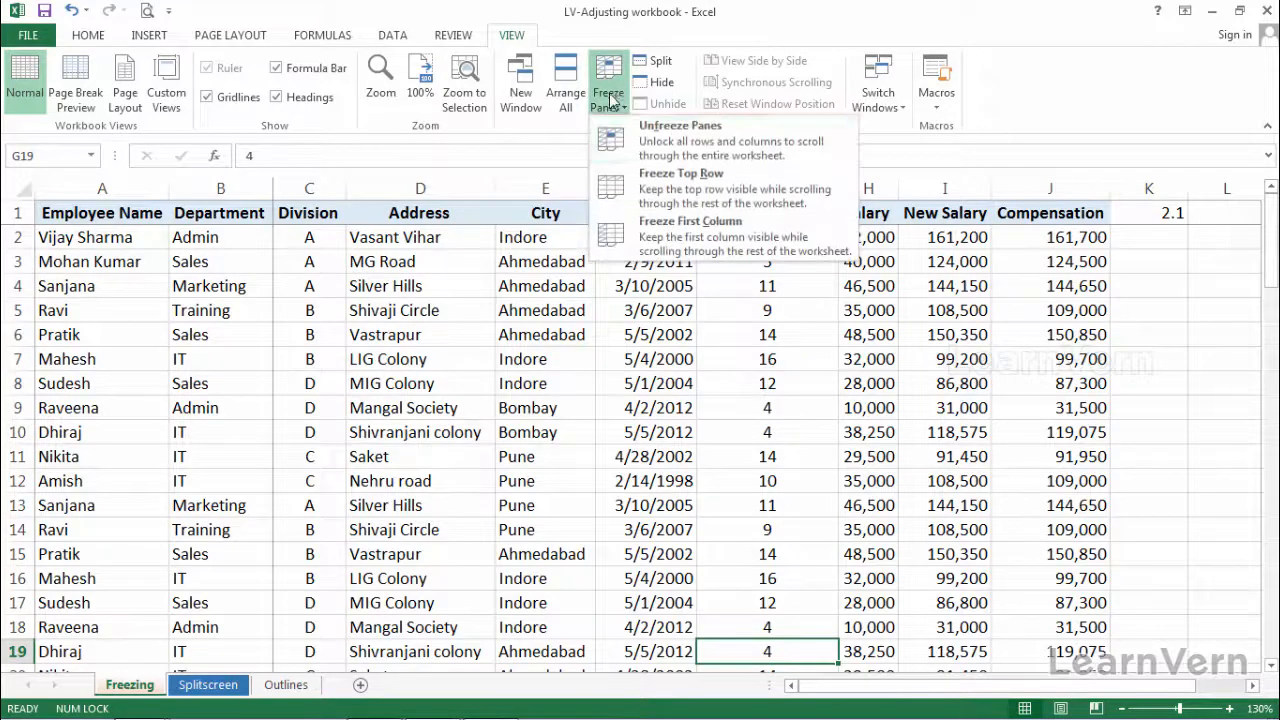
pyautogui.click(618, 130)
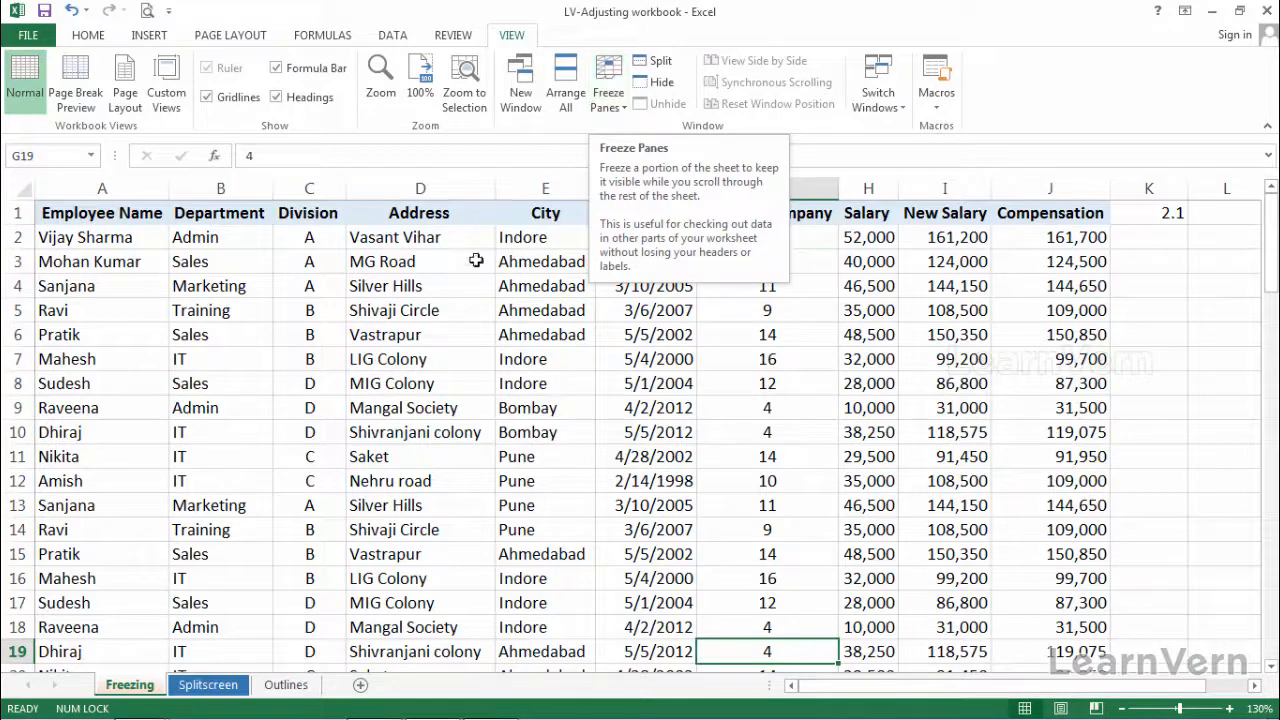
pyautogui.click(608, 98)
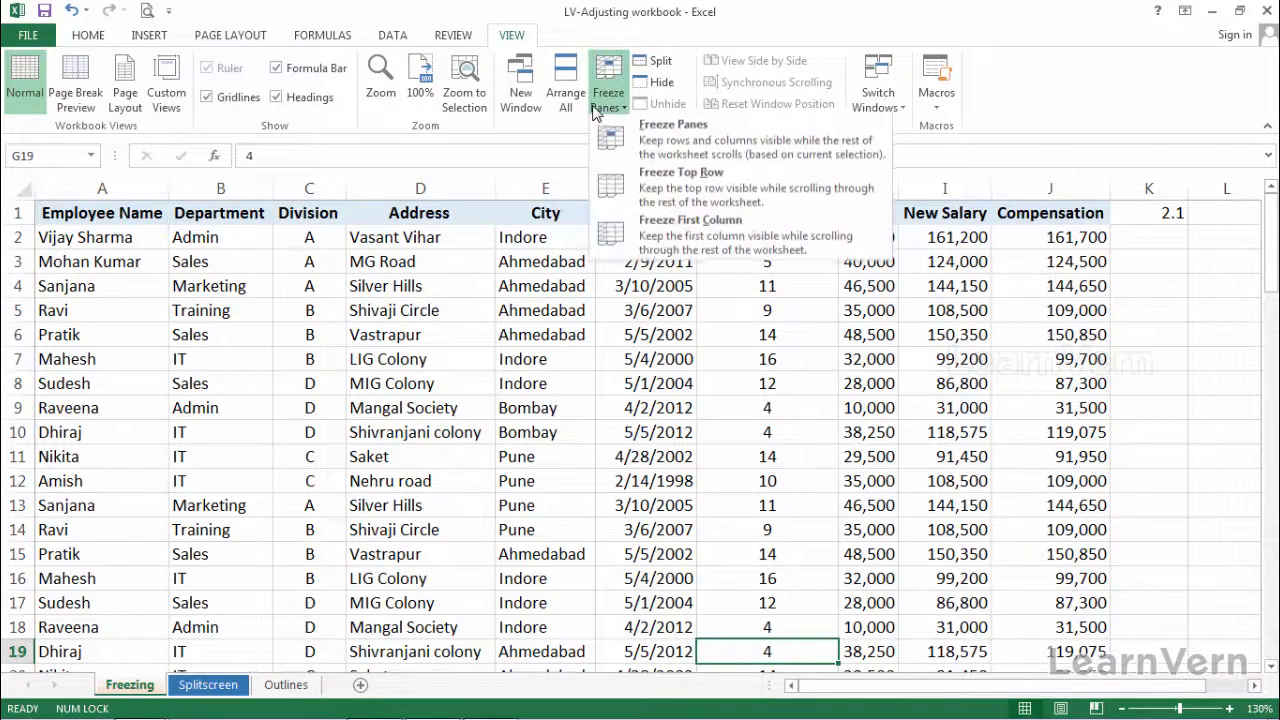
pyautogui.click(400, 317)
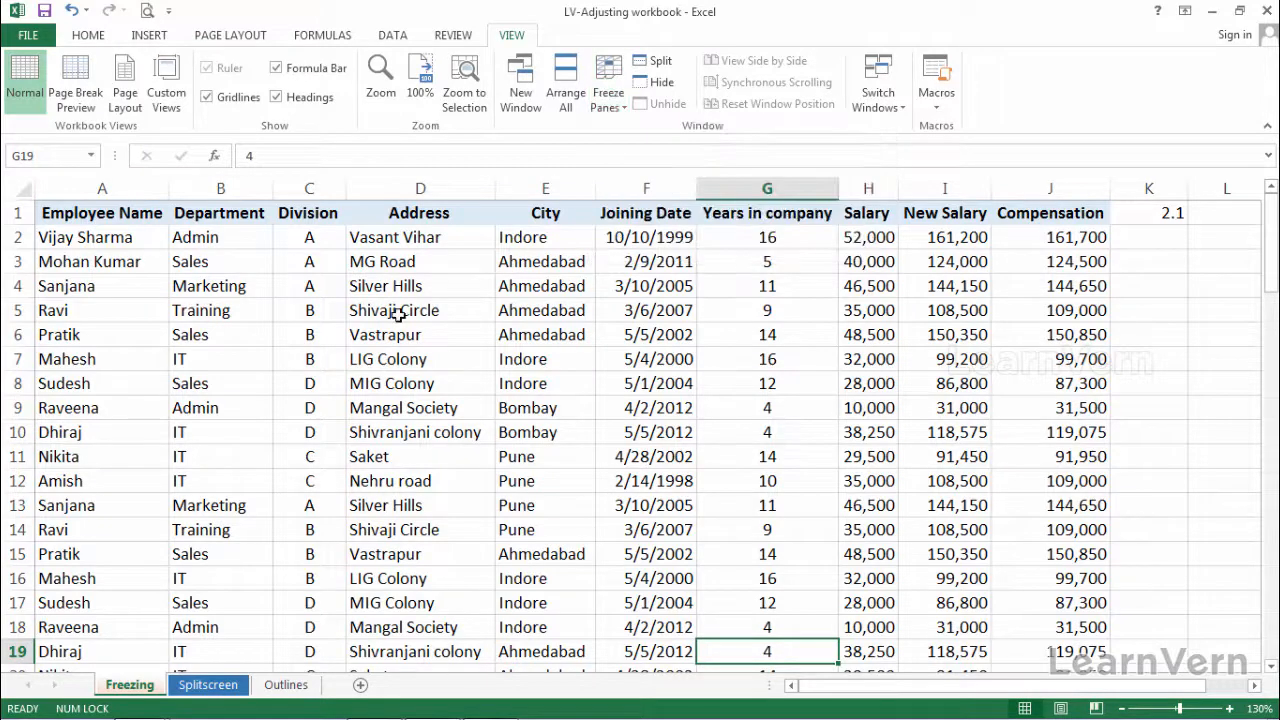